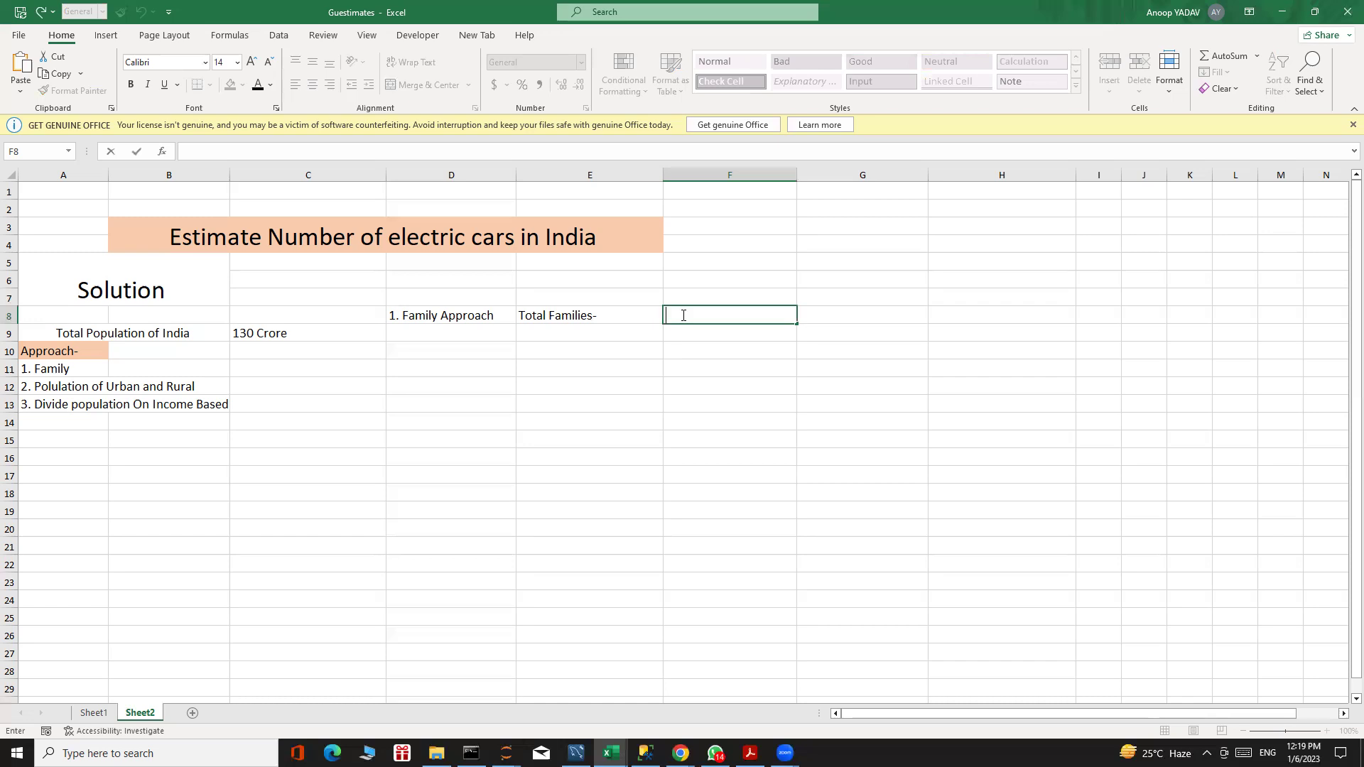
- Enter the total families calculation "130 / 4 = 32 crore" in cell F8
{"action": "type", "text": "130 / 4  = 32 cr"}
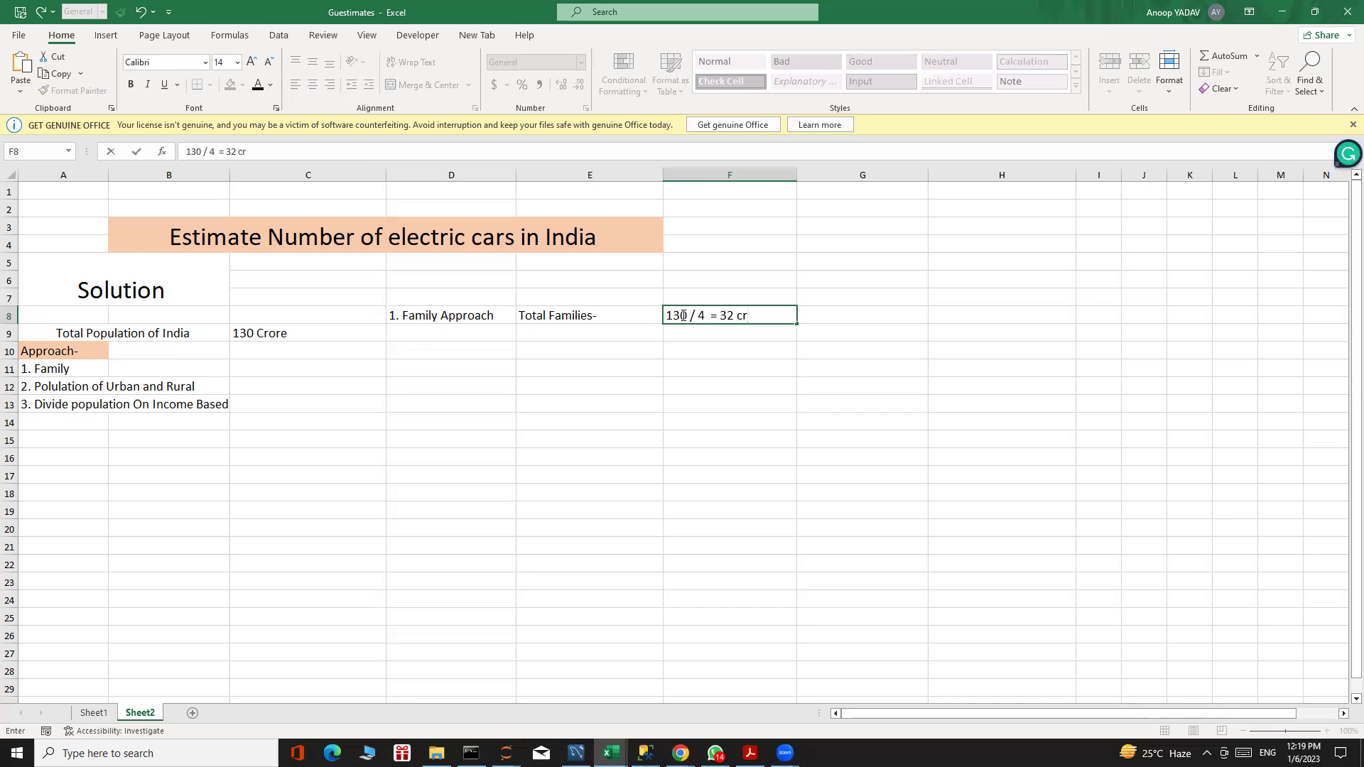
{"action": "type", "text": "ore"}
{"action": "key", "text": "Return"}
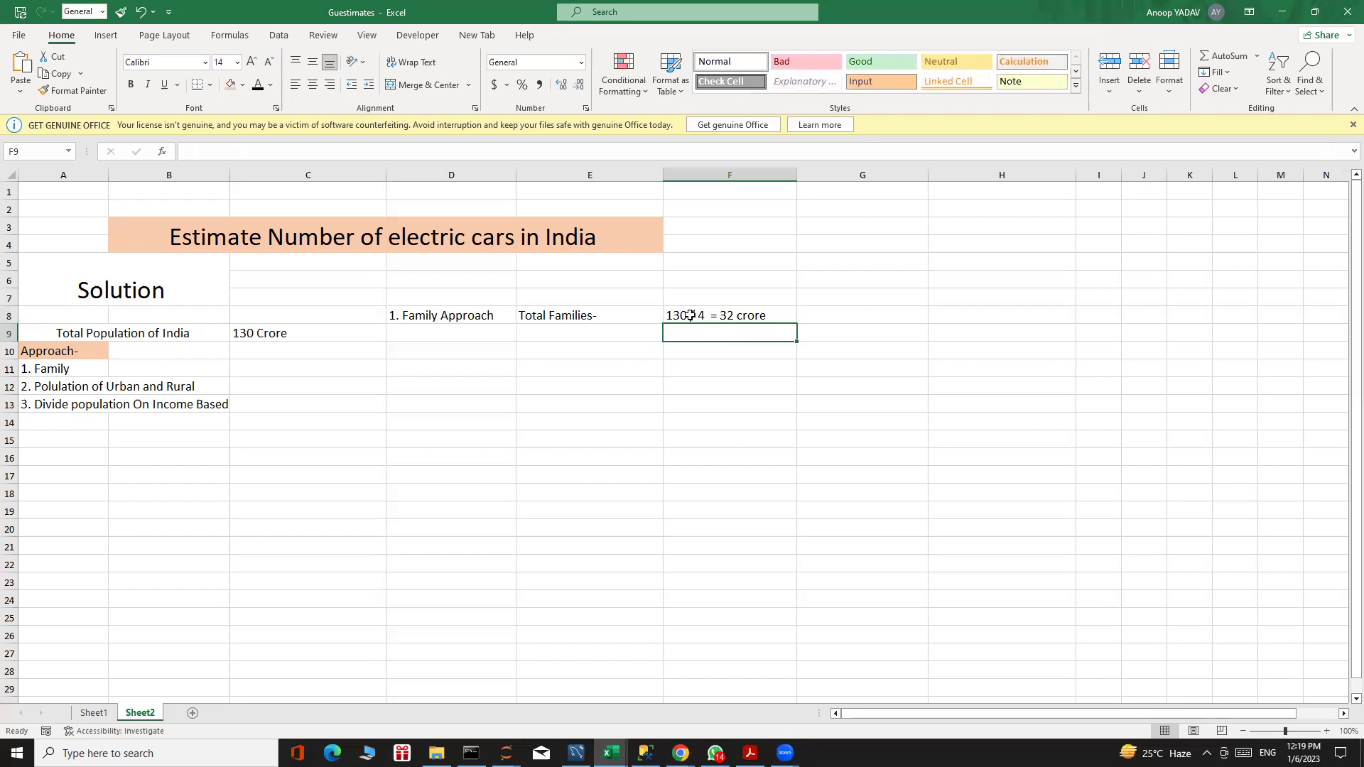
- Insert "Approx" before "32 crore" in the total families calculation and widen column F to fit the text
{"action": "double_click", "coordinate": [724, 315]}
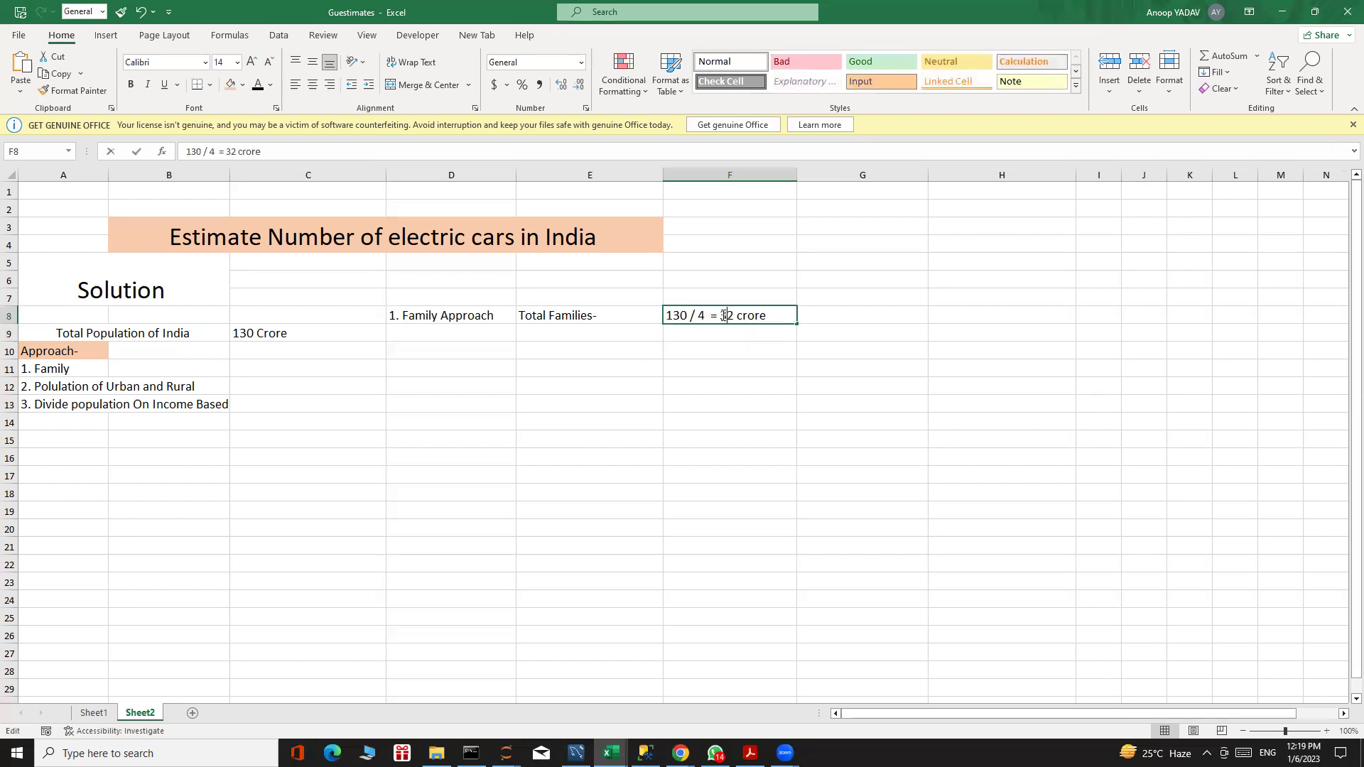
{"action": "type", "text": "A"}
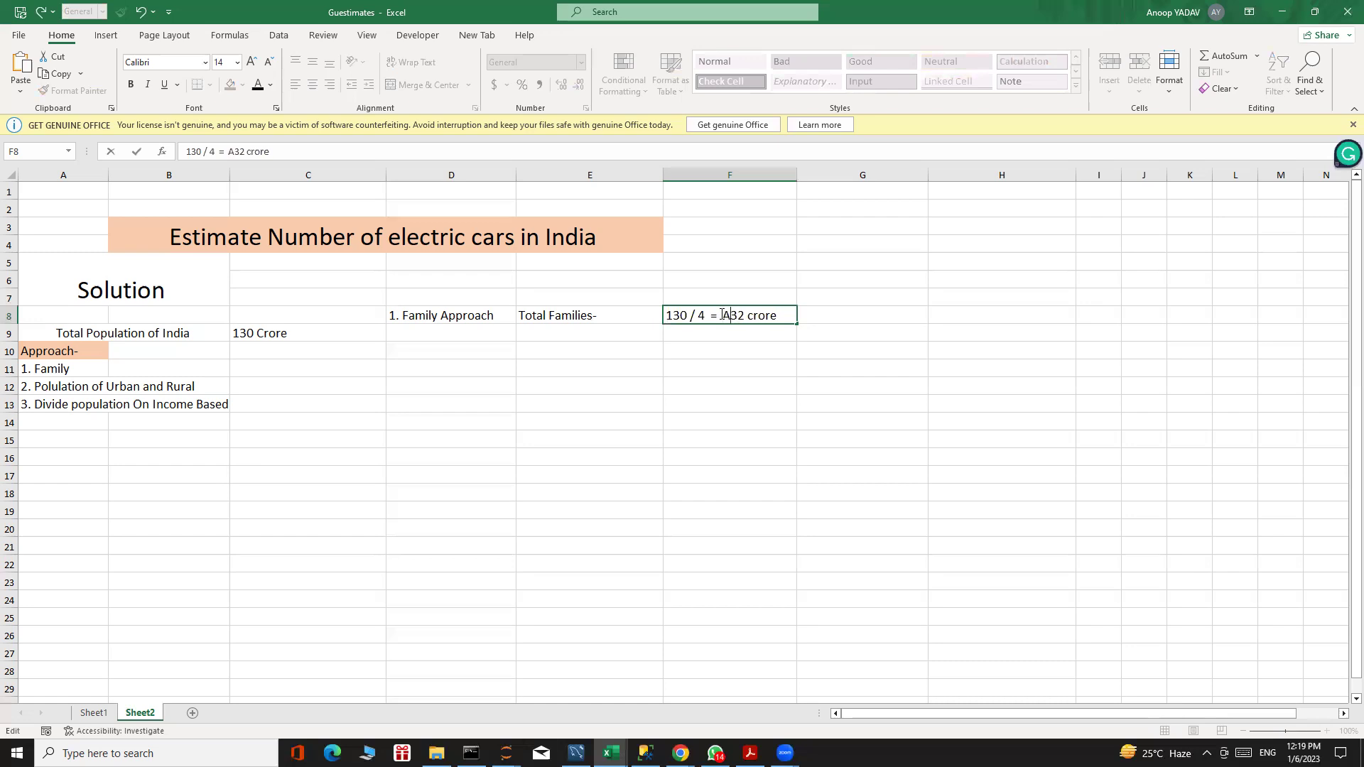
{"action": "type", "text": "pprox"}
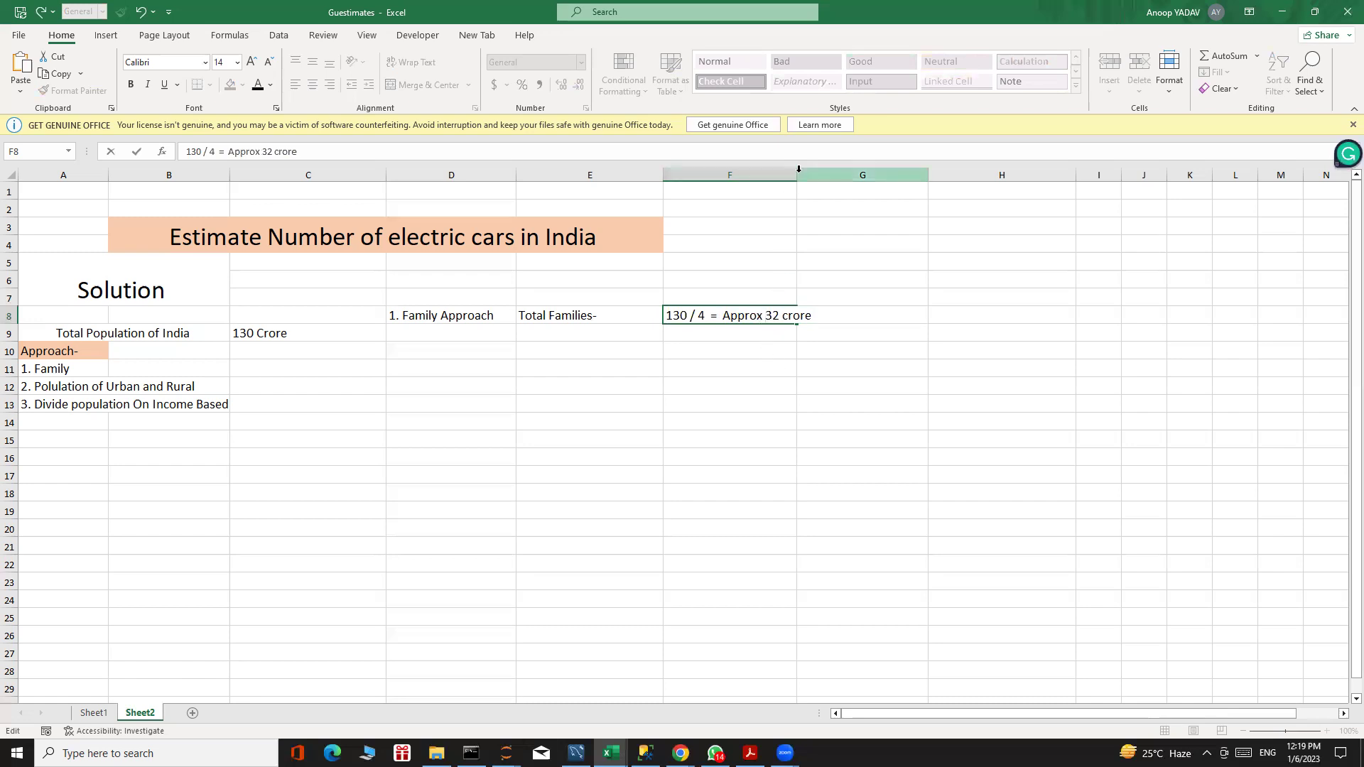
{"action": "left_click", "coordinate": [765, 371]}
{"action": "left_click_drag", "start_coordinate": [797, 174], "coordinate": [810, 171]}
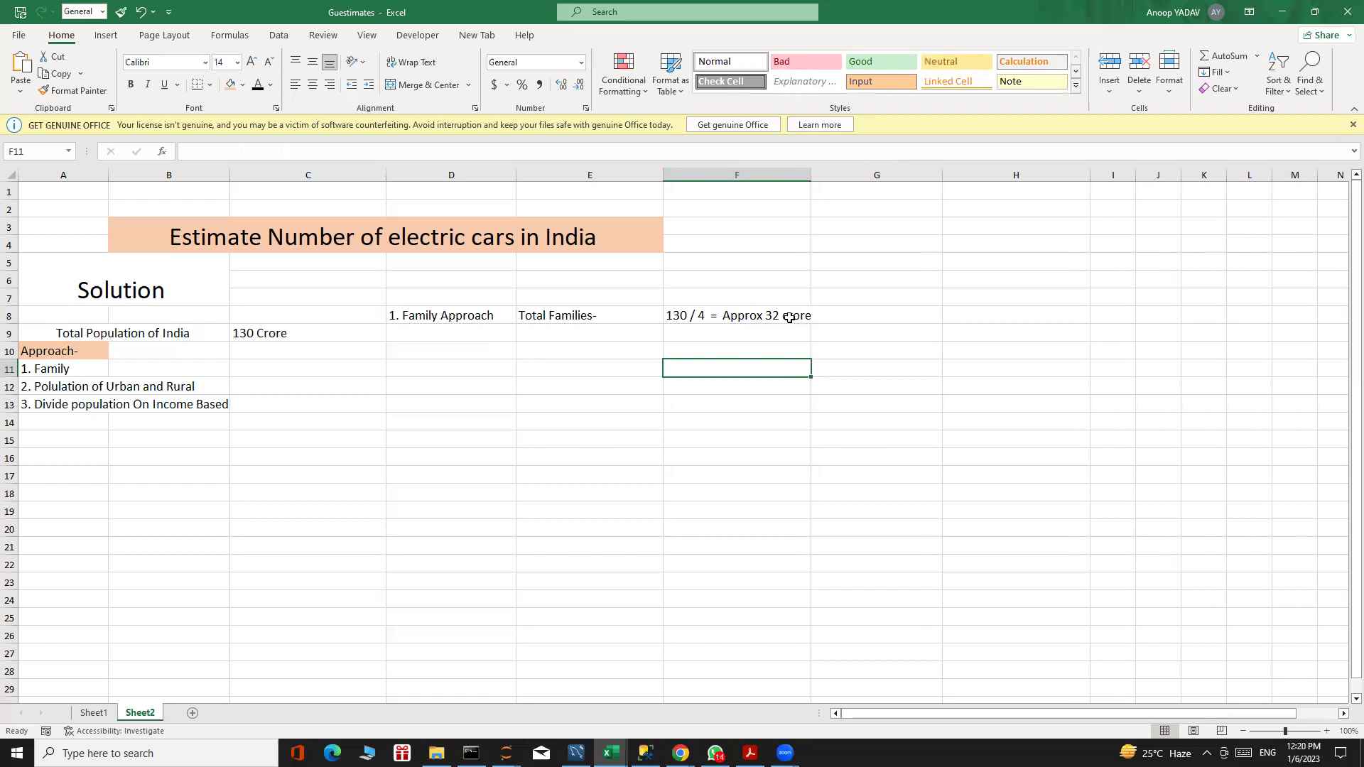
- Add "Approx" before the 130 Crore figure for India's total population in cell C9
{"action": "left_click", "coordinate": [440, 333]}
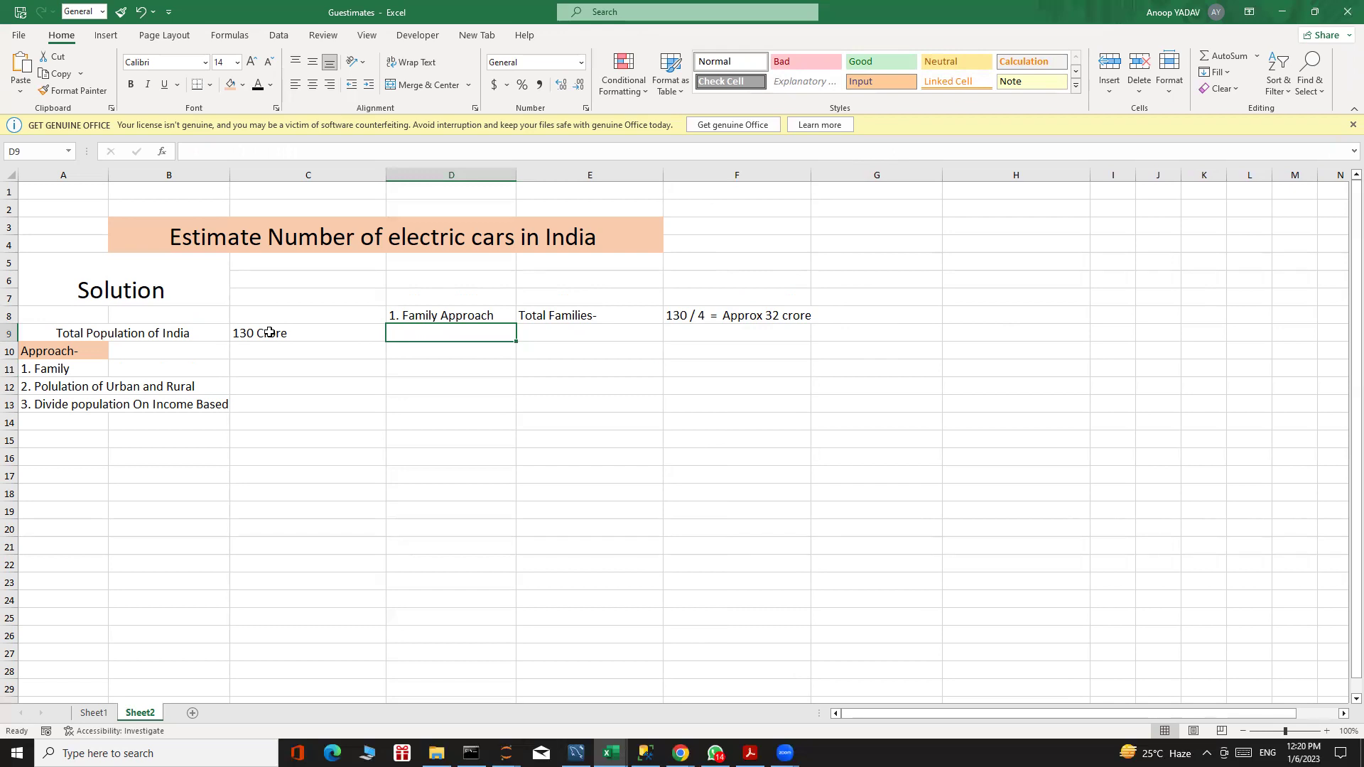
{"action": "double_click", "coordinate": [237, 334]}
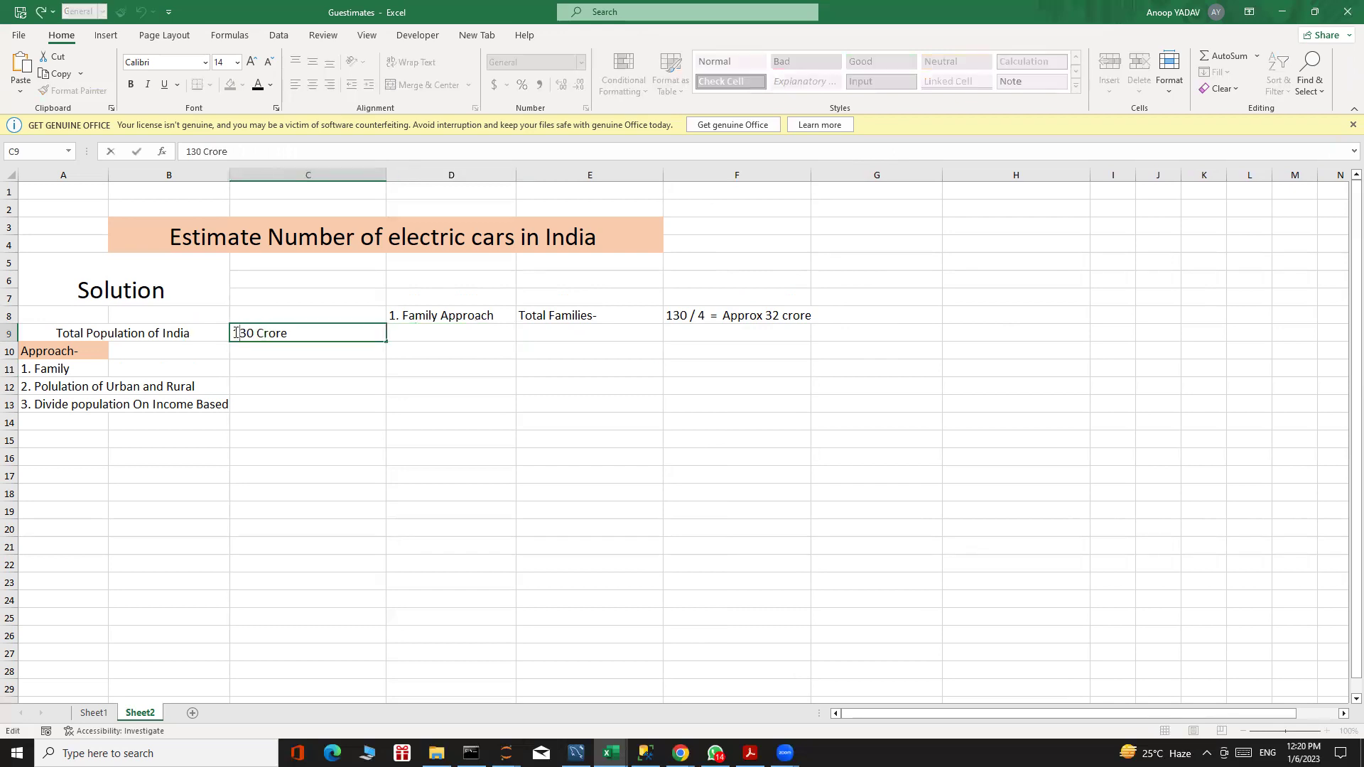
{"action": "type", "text": "Approx"}
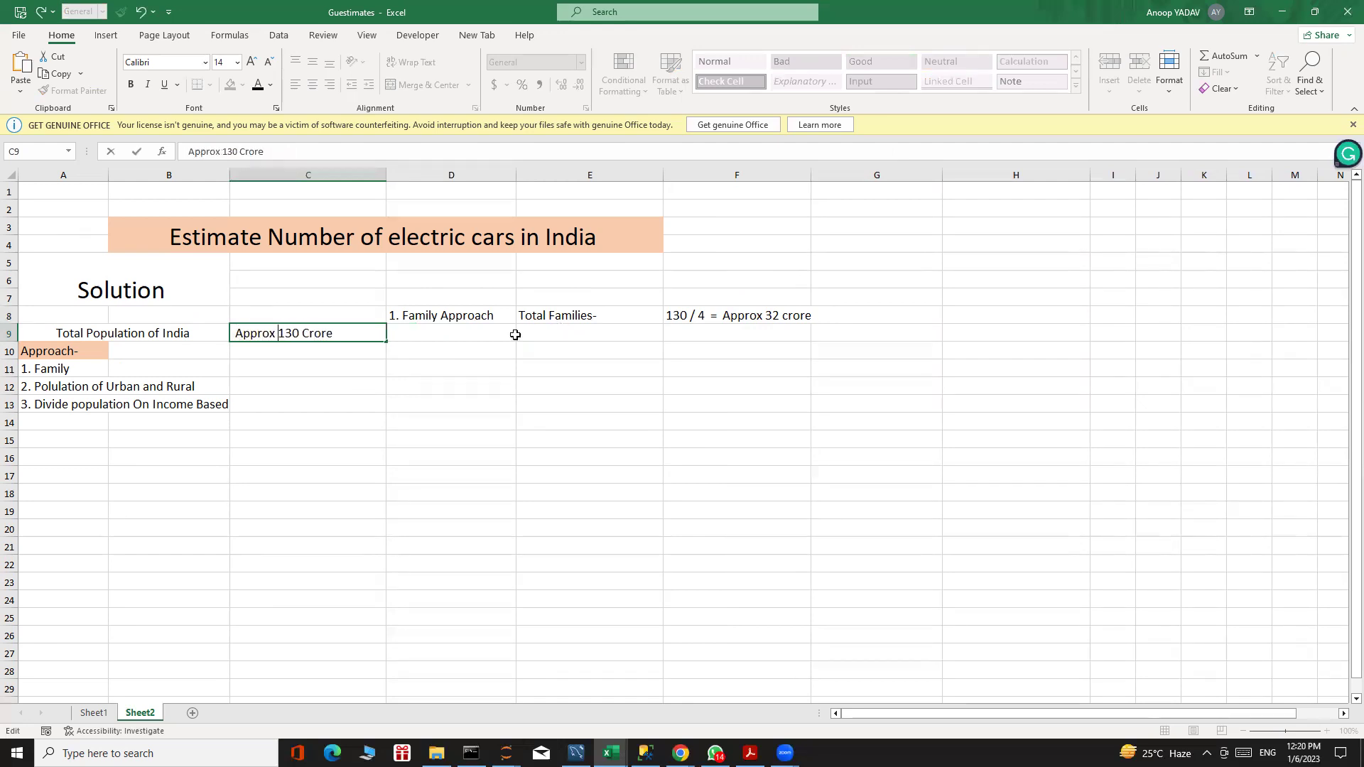
- Enter the label "Population of Urban" in cell D10 with a share of 40 % beside it in E10
{"action": "left_click", "coordinate": [443, 344]}
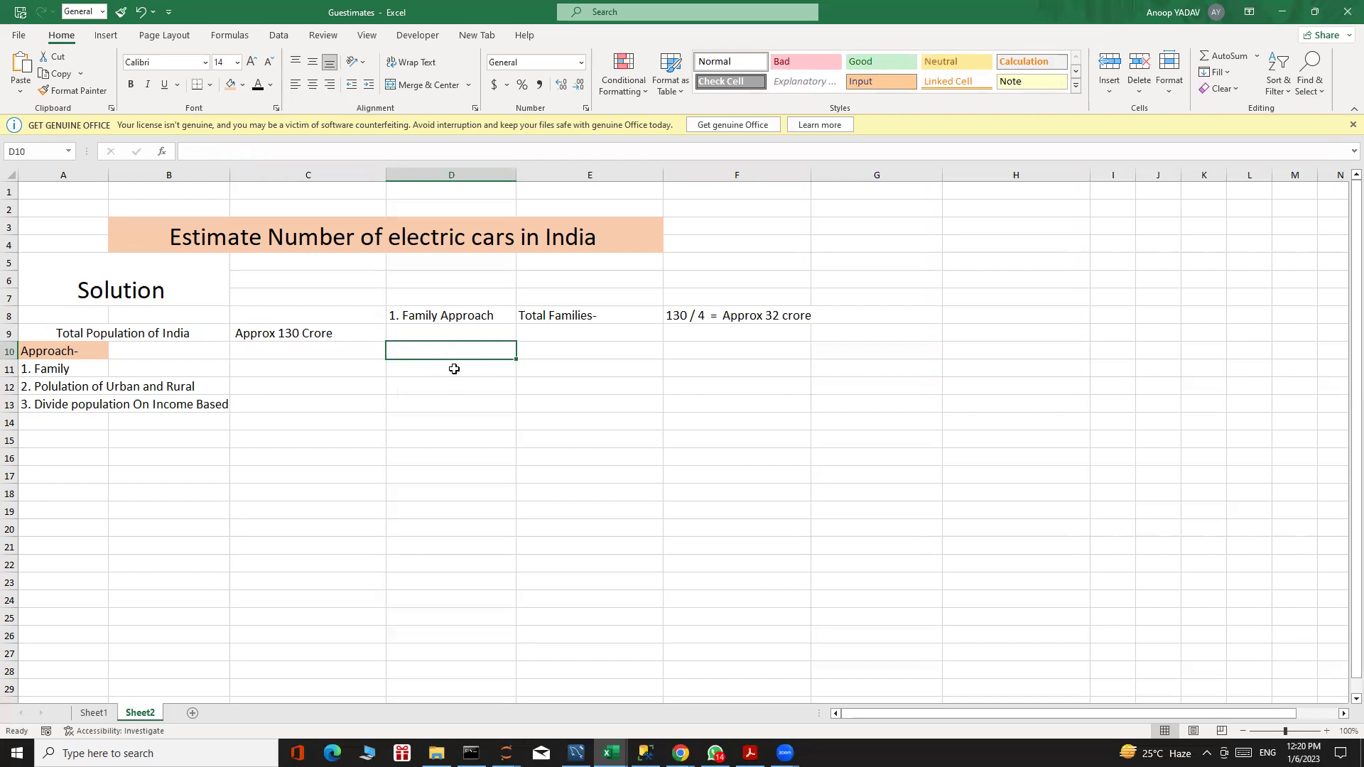
{"action": "type", "text": "Po"}
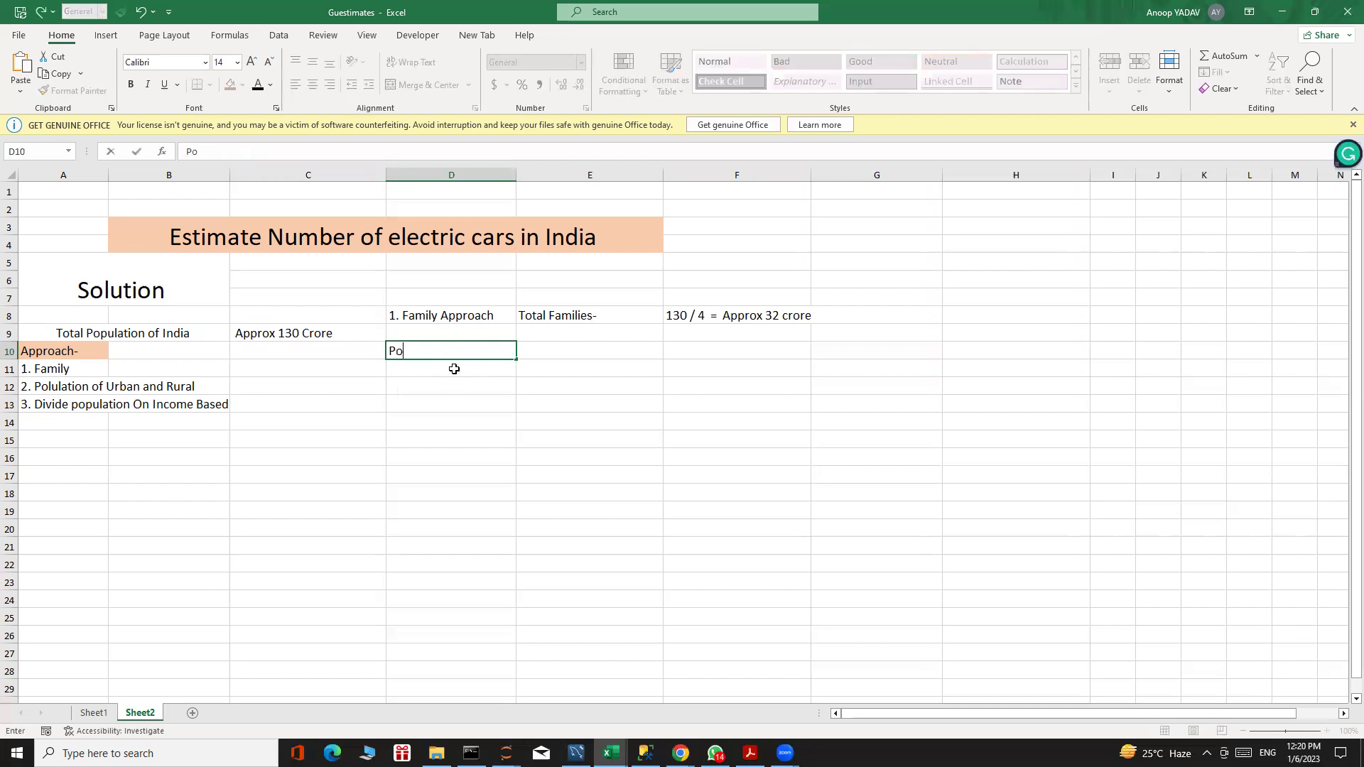
{"action": "type", "text": "pulation of Urban"}
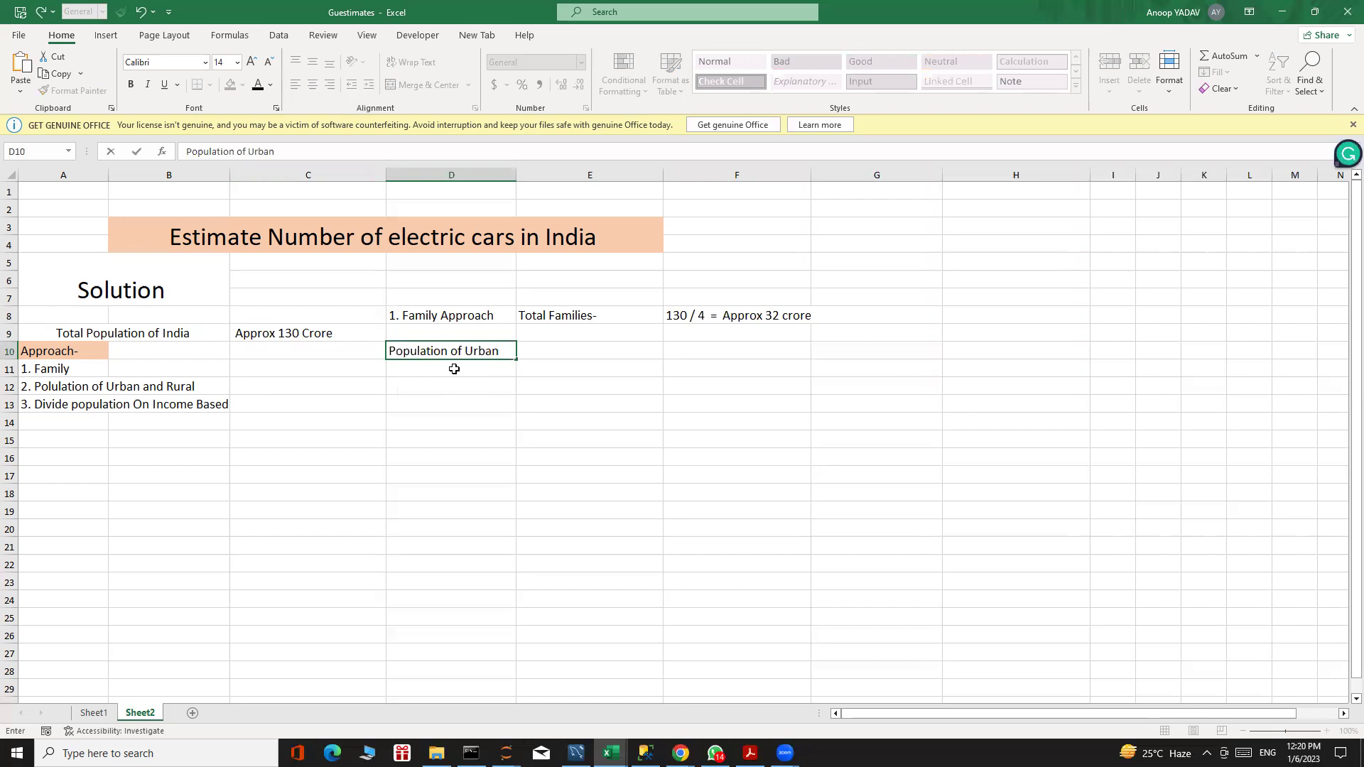
{"action": "key", "text": "Tab"}
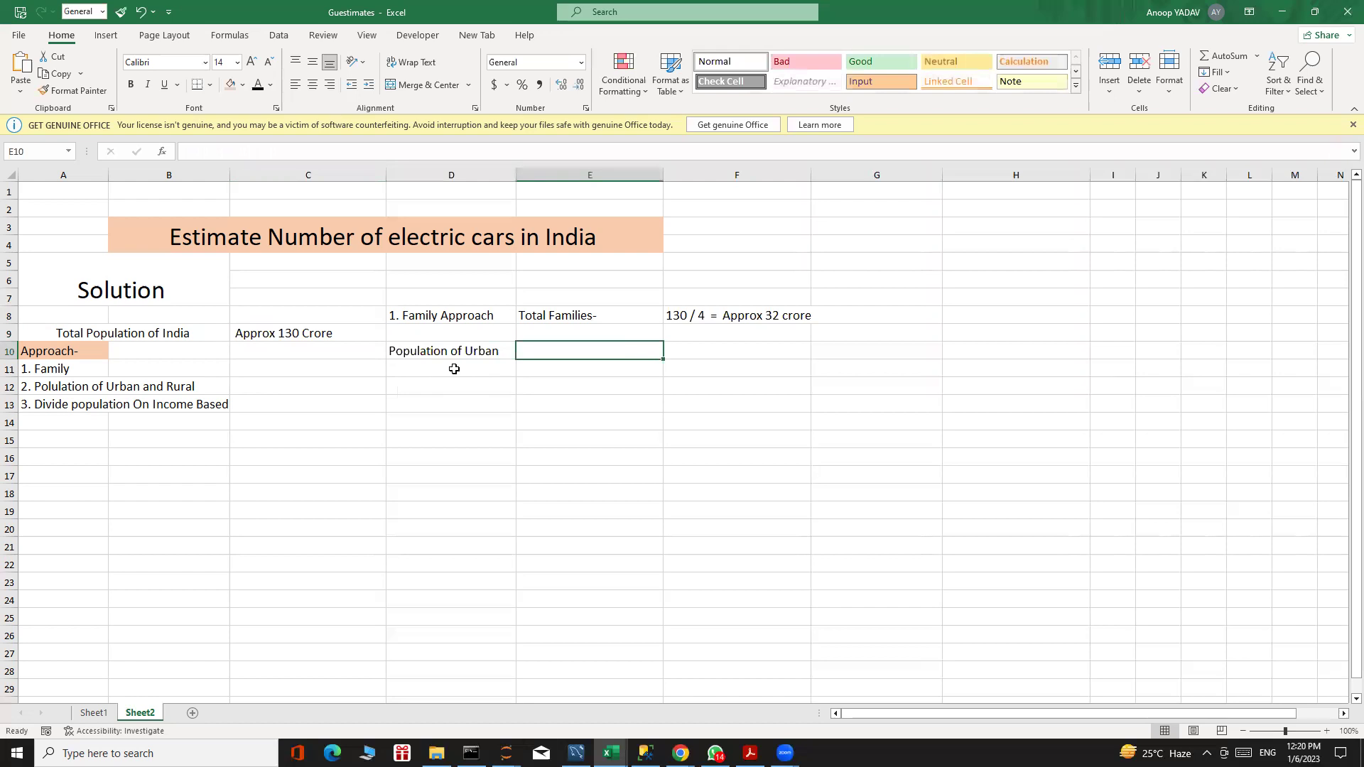
{"action": "type", "text": "4"}
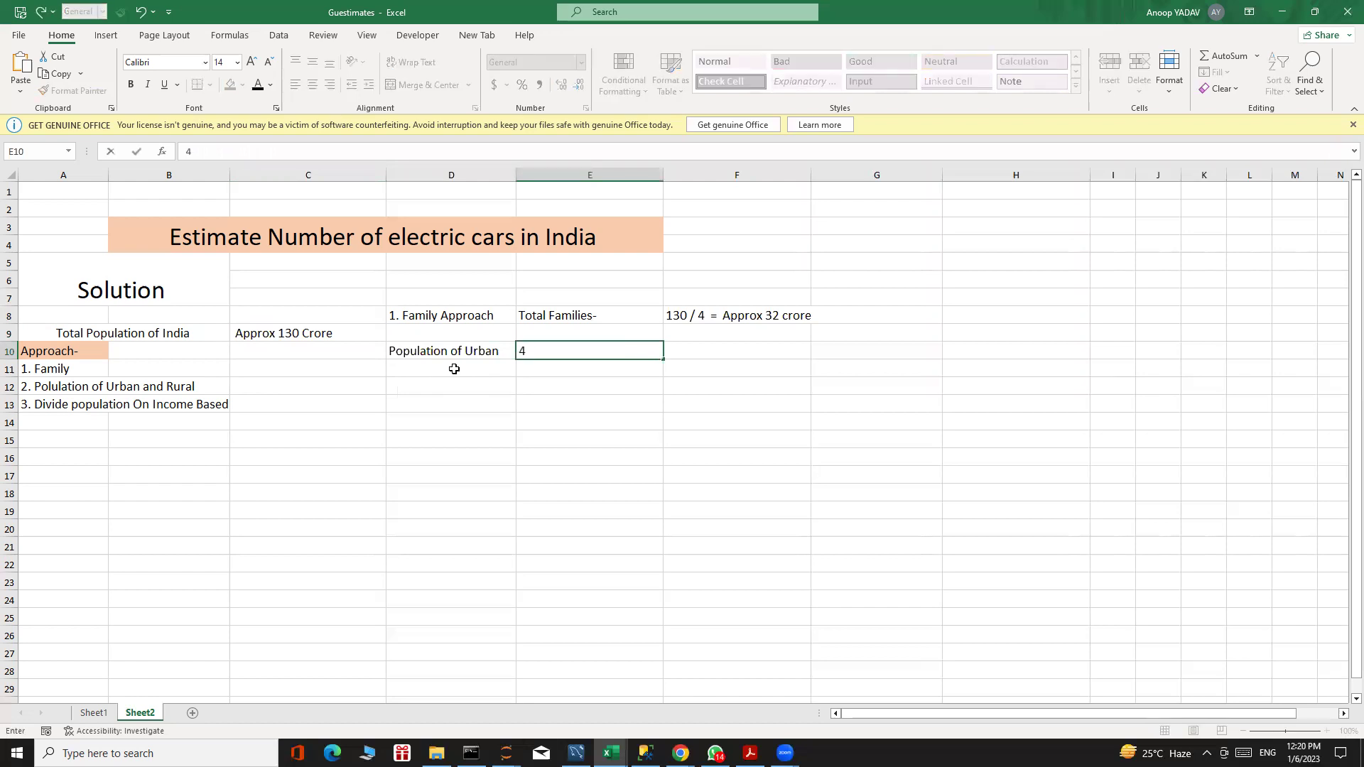
{"action": "type", "text": "0 %"}
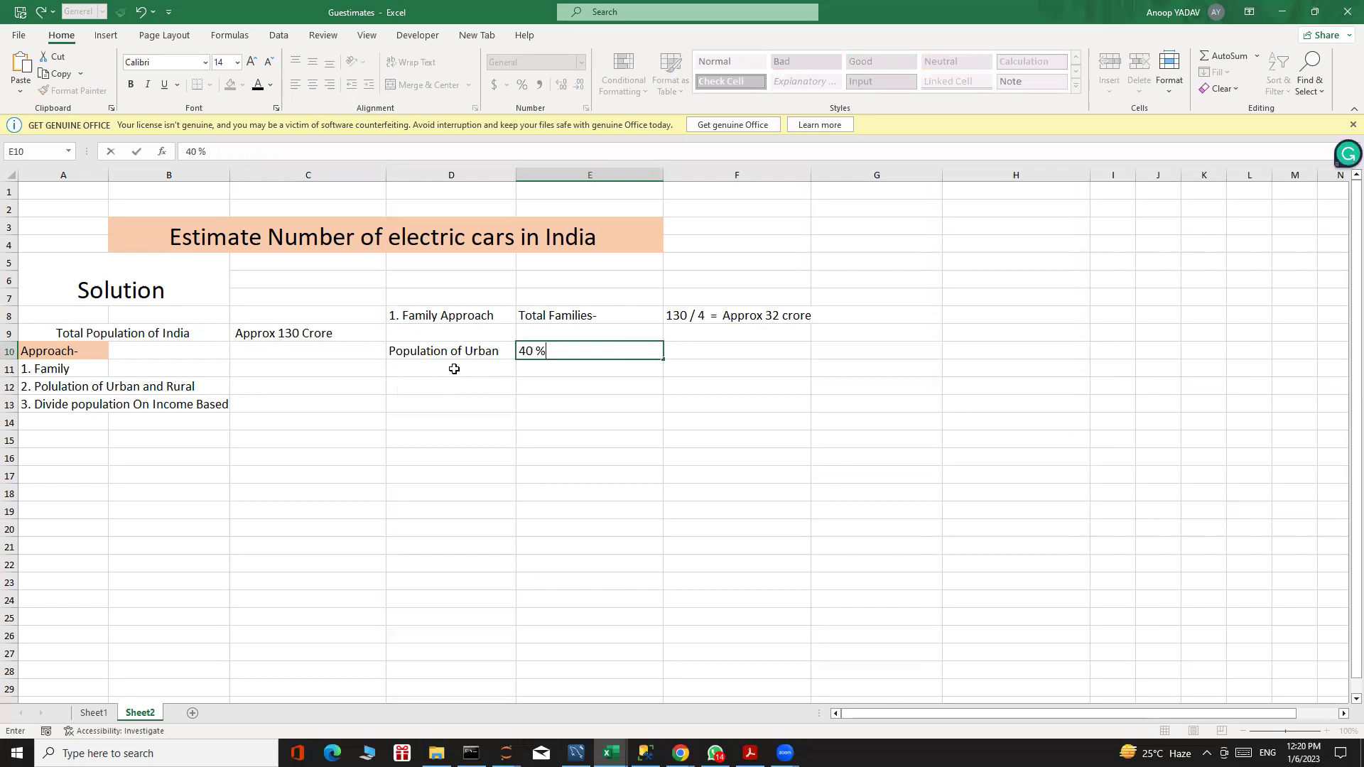
- Enter "Approx 12 crore families" in cell F10 as the urban family estimate
{"action": "left_click", "coordinate": [717, 353]}
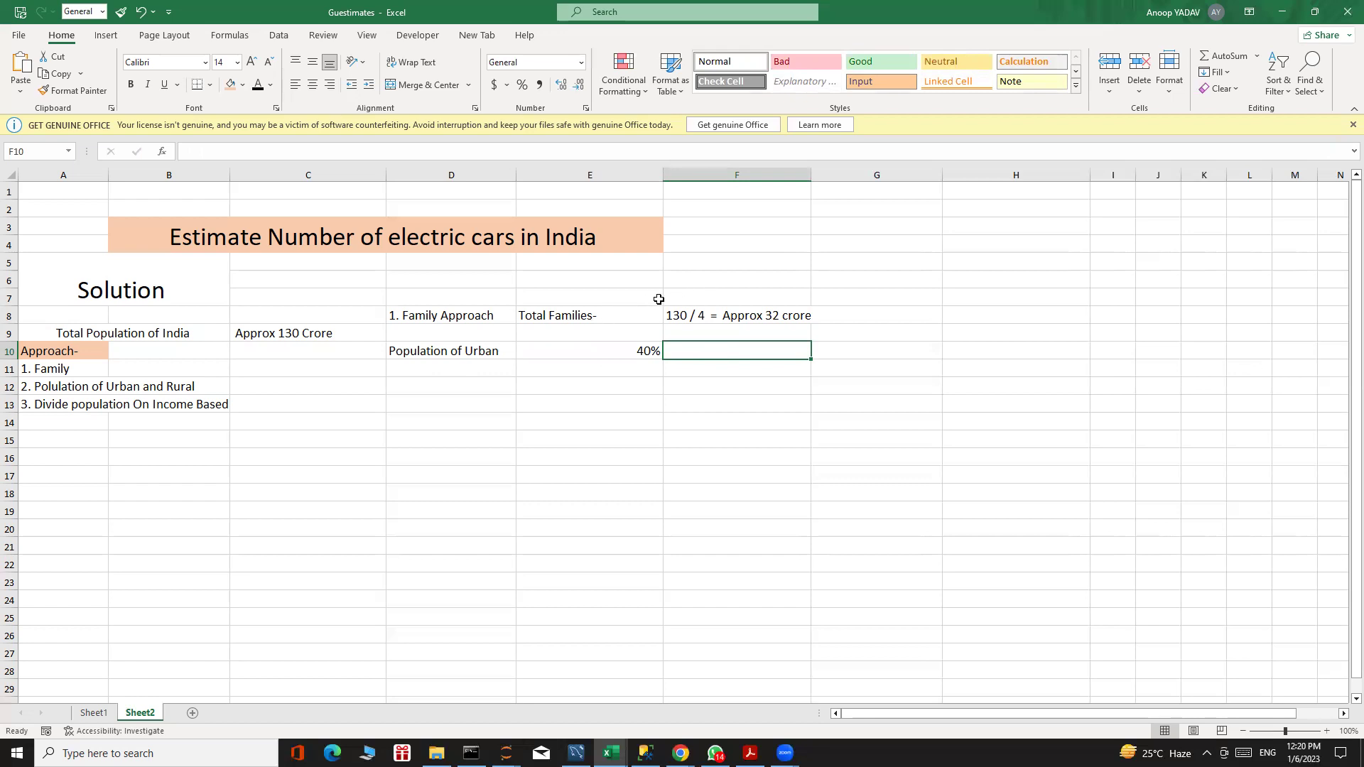
{"action": "double_click", "coordinate": [685, 349]}
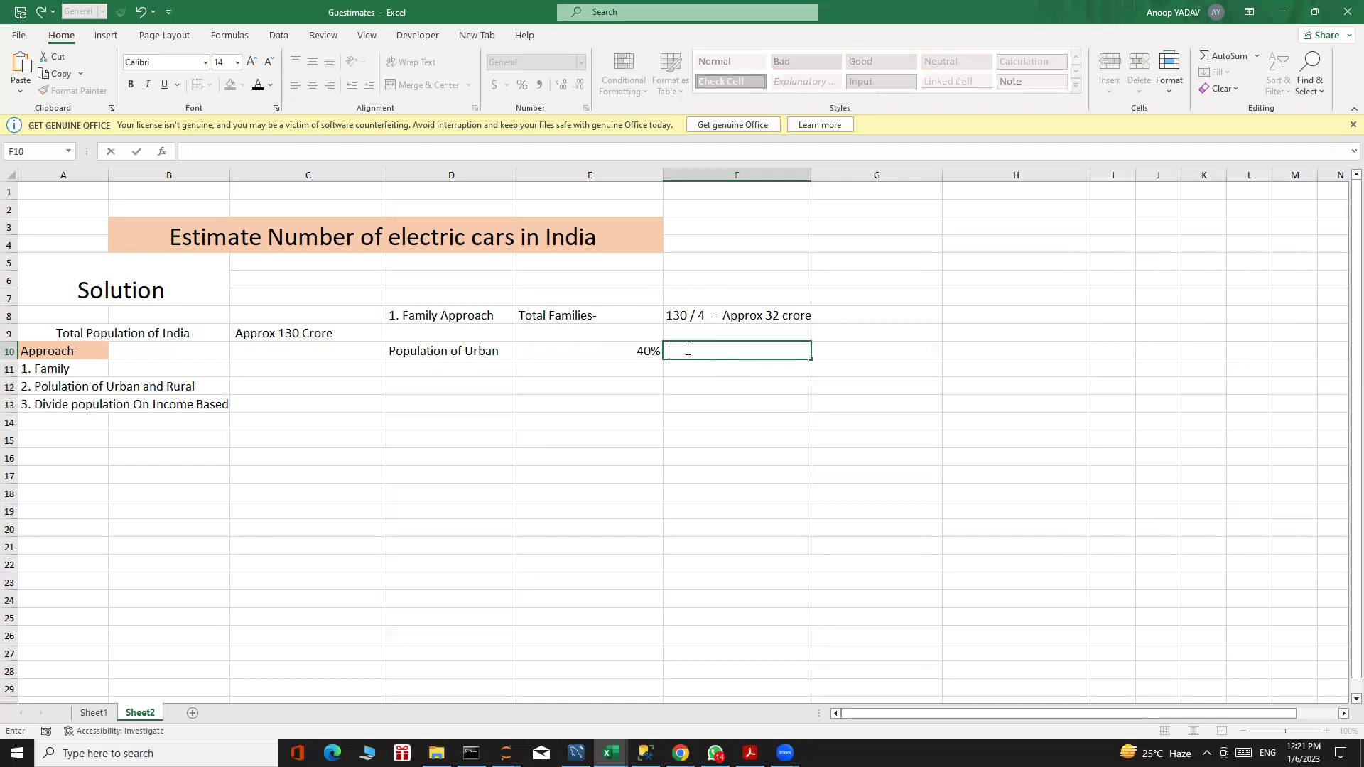
{"action": "type", "text": "App"}
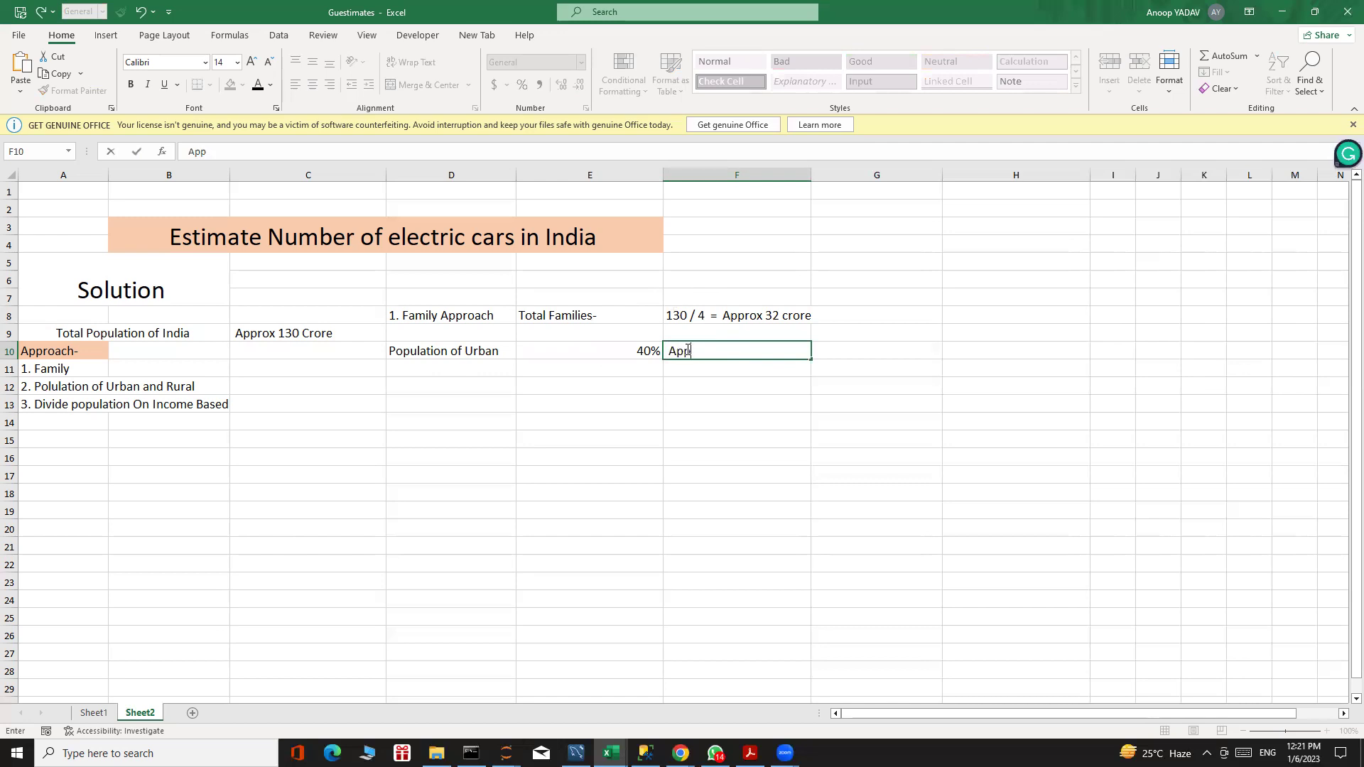
{"action": "type", "text": "rox 12 crore families"}
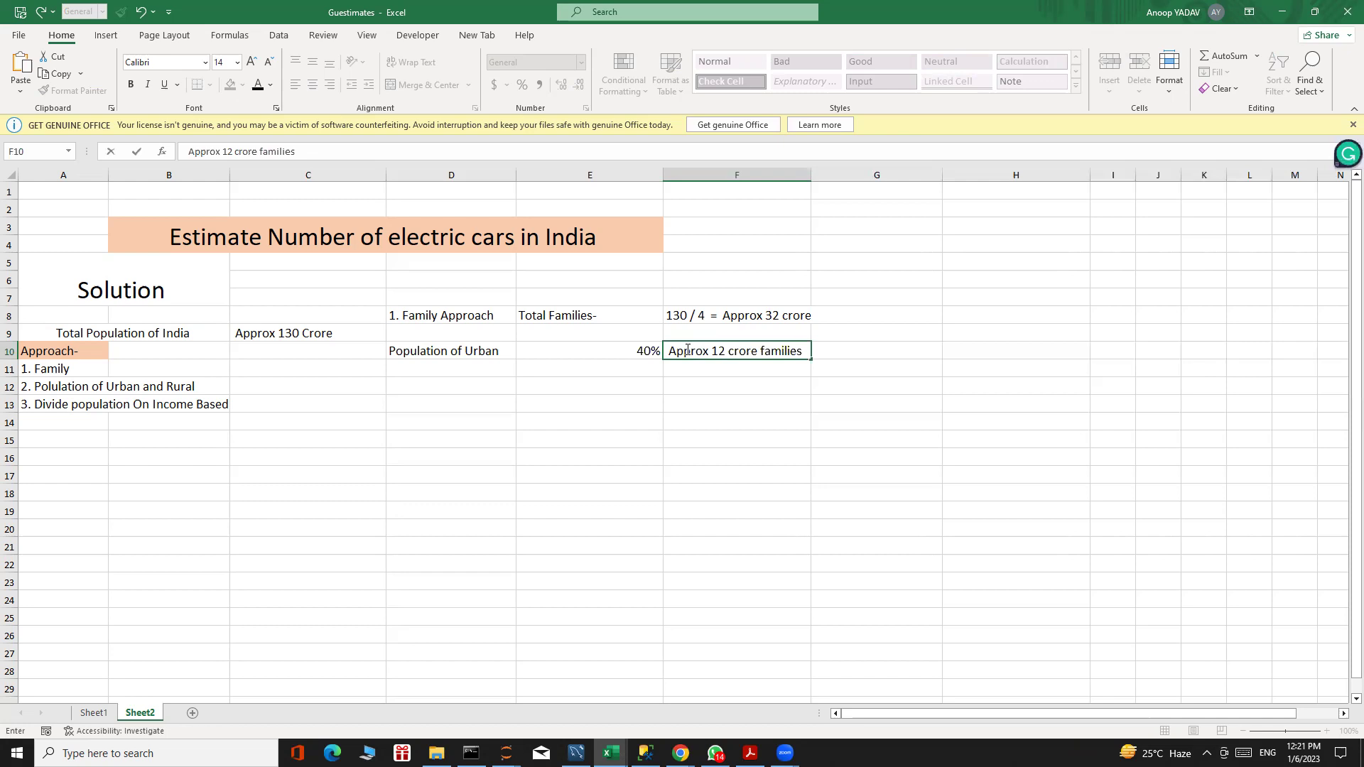
{"action": "key", "text": "Return"}
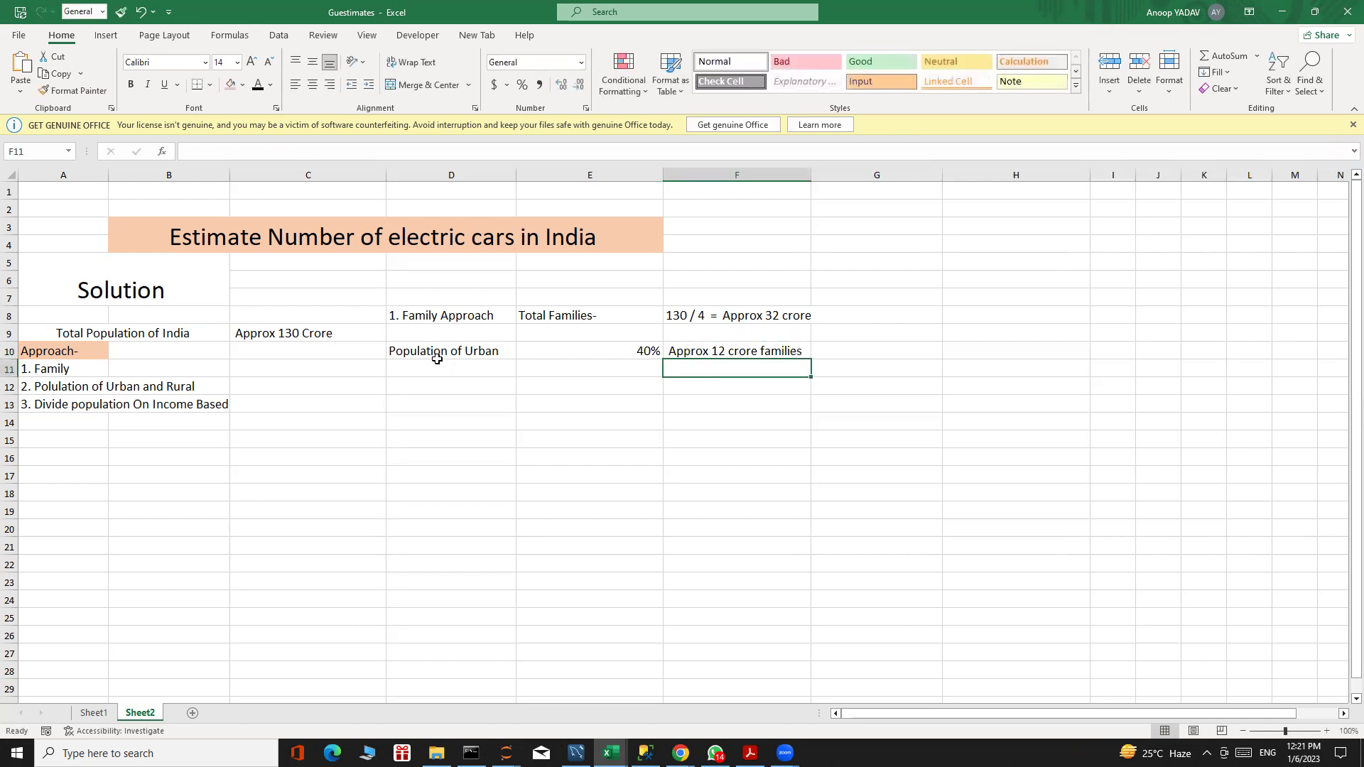
- Enter the label "Population of Rural" in cell D12, two rows below the urban entry
{"action": "left_click", "coordinate": [414, 371]}
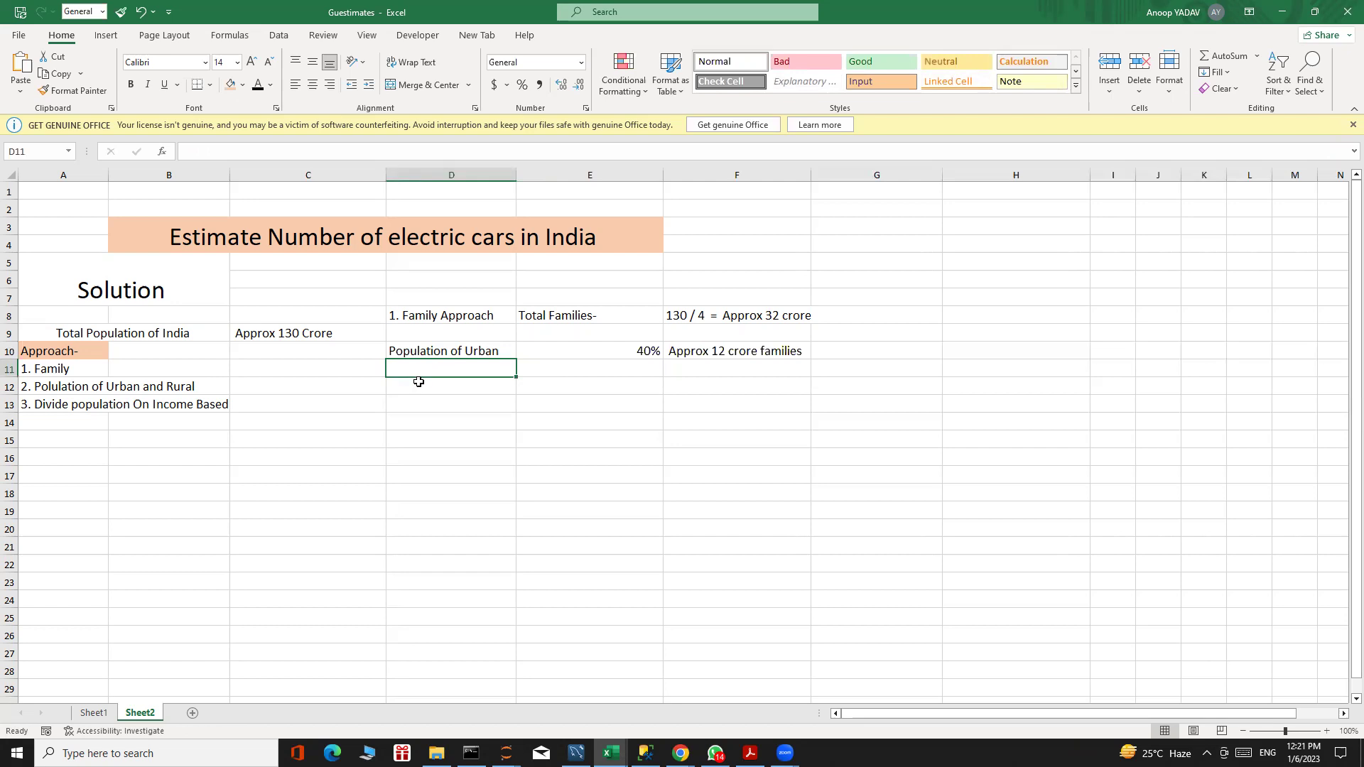
{"action": "left_click", "coordinate": [413, 385]}
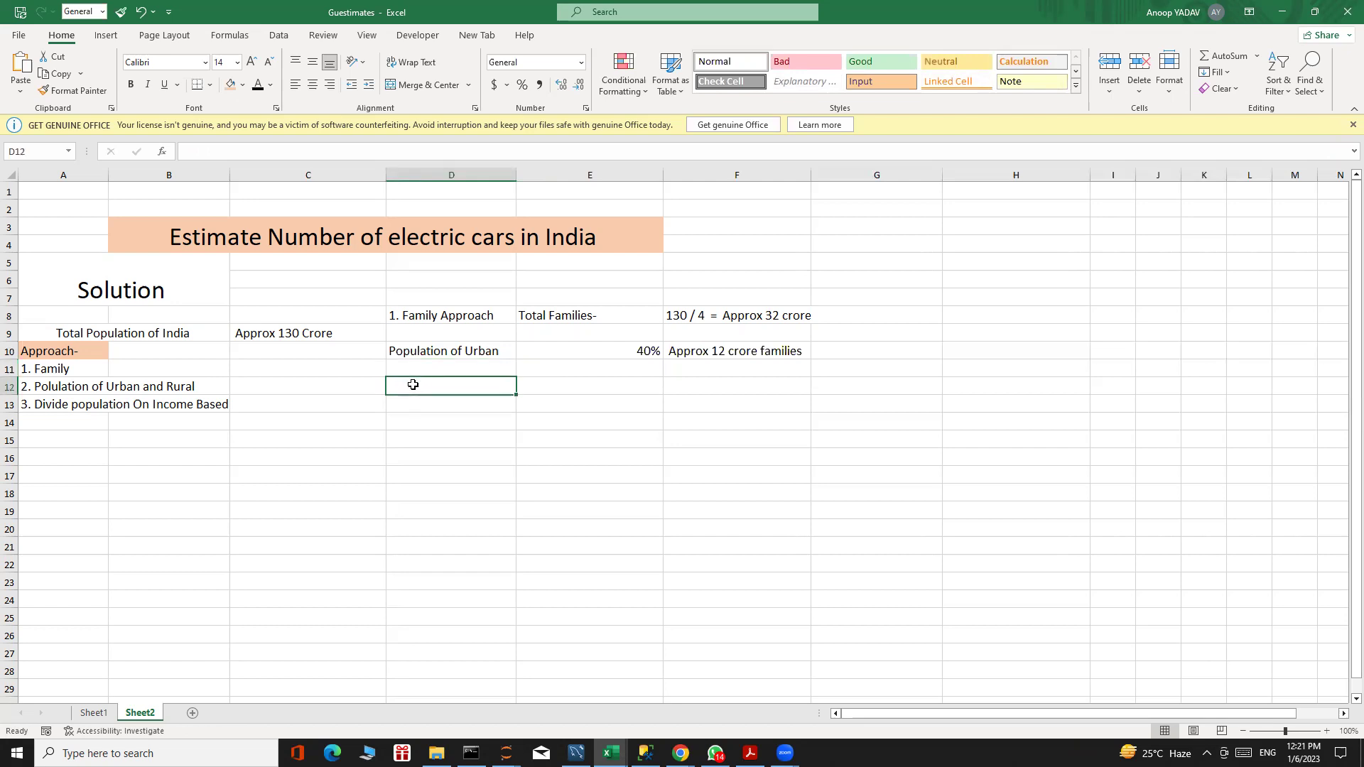
{"action": "type", "text": "Pop"}
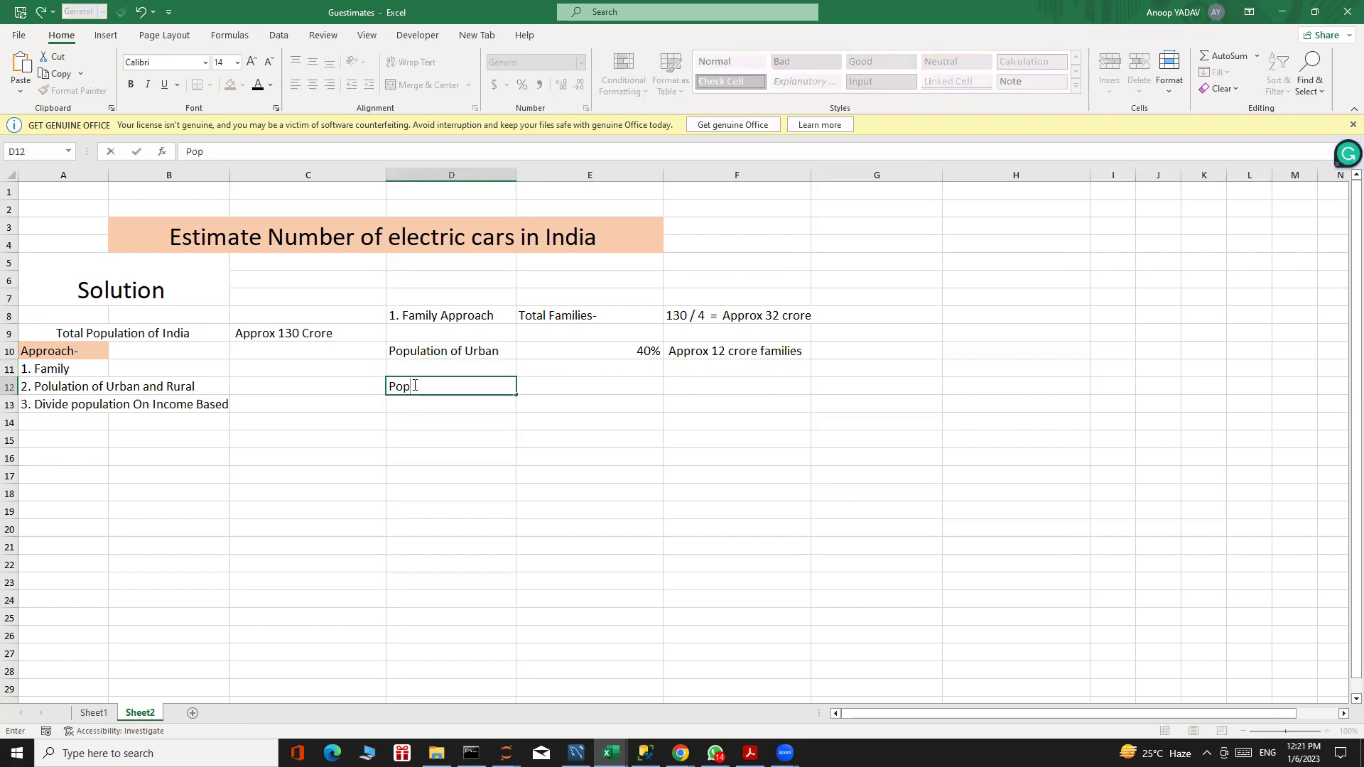
{"action": "type", "text": "ulation of Rural"}
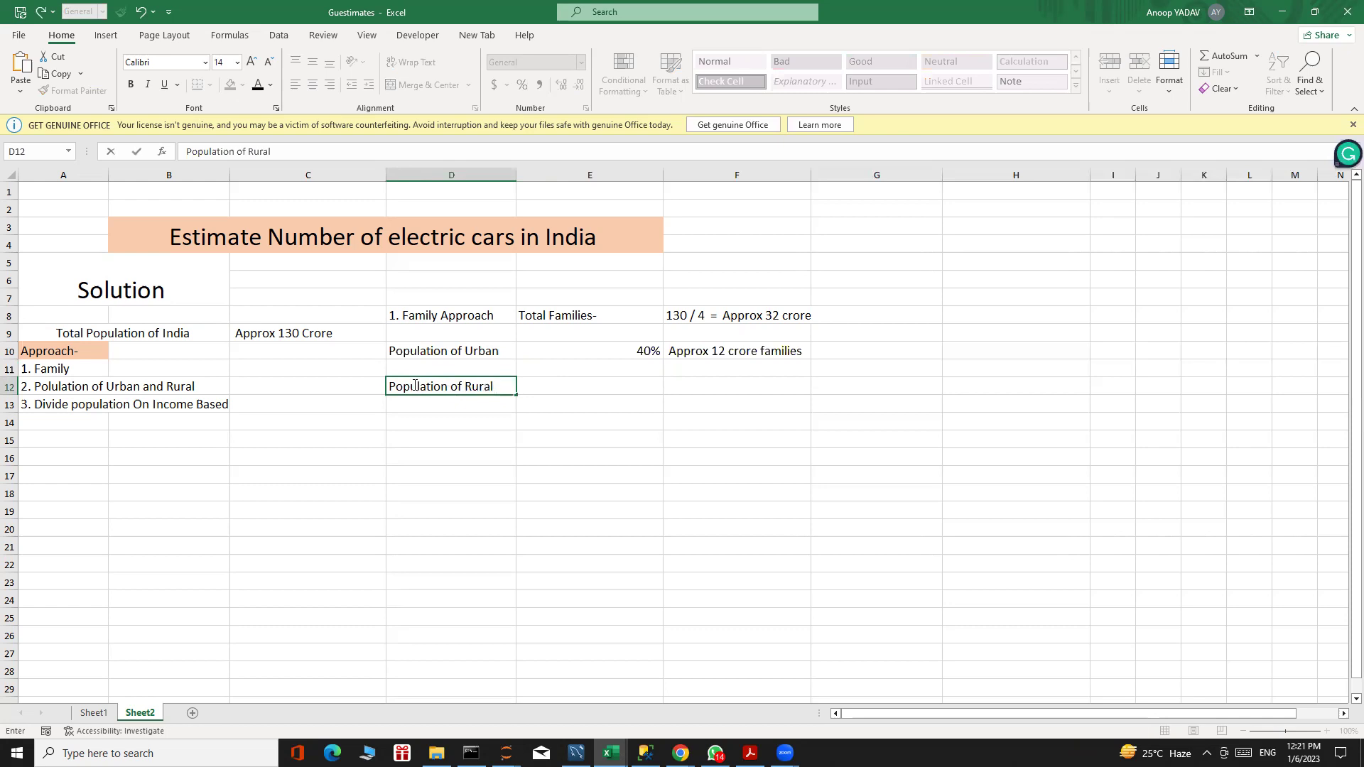
- Set the rural population share to 60% in cell E12
{"action": "left_click", "coordinate": [562, 390]}
{"action": "type", "text": "^0%"}
{"action": "key", "text": "BackSpace"}
{"action": "key", "text": "BackSpace"}
{"action": "key", "text": "BackSpace"}
{"action": "key", "text": "BackSpace"}
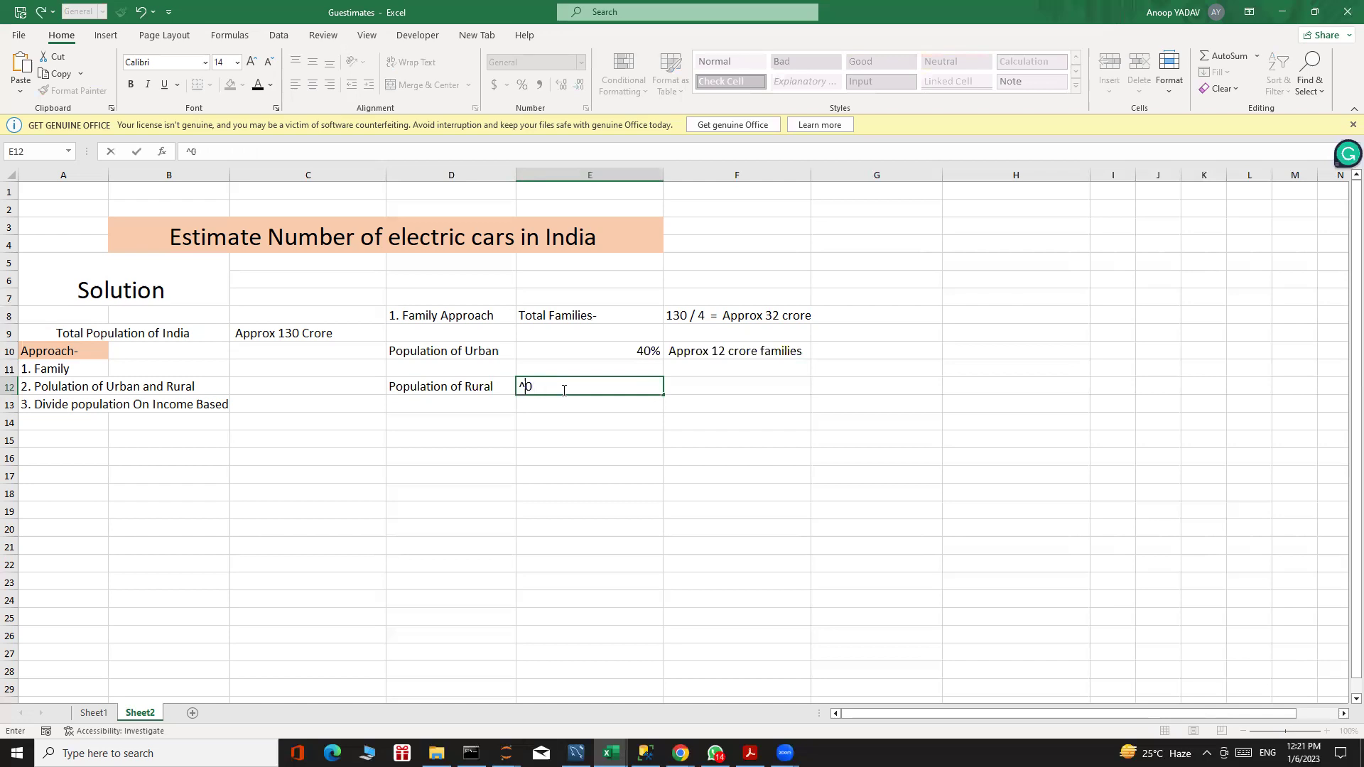
{"action": "type", "text": "60%"}
{"action": "key", "text": "BackSpace"}
{"action": "type", "text": "%"}
{"action": "key", "text": "Return"}
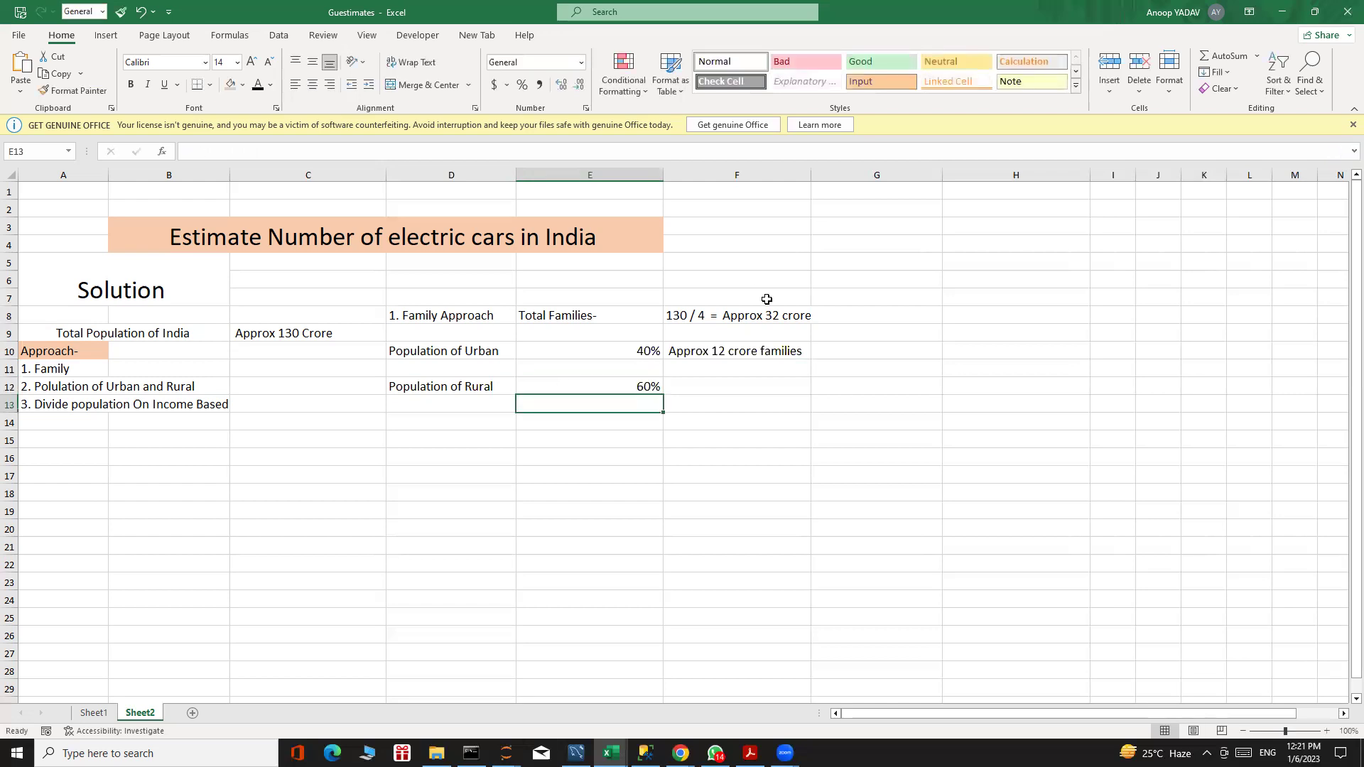
- Enter "Approx - 20 Crore families" in cell F12 as the rural family estimate
{"action": "double_click", "coordinate": [691, 387]}
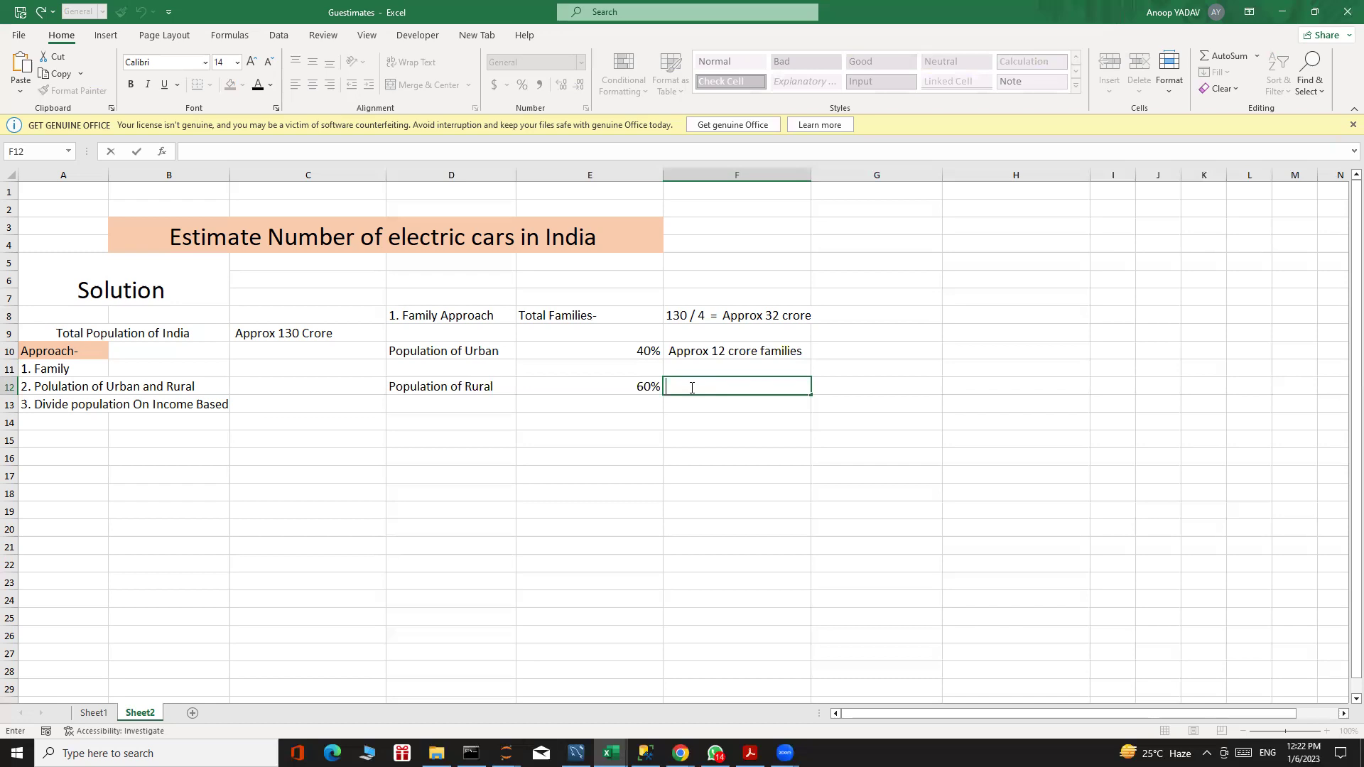
{"action": "type", "text": "Approx"}
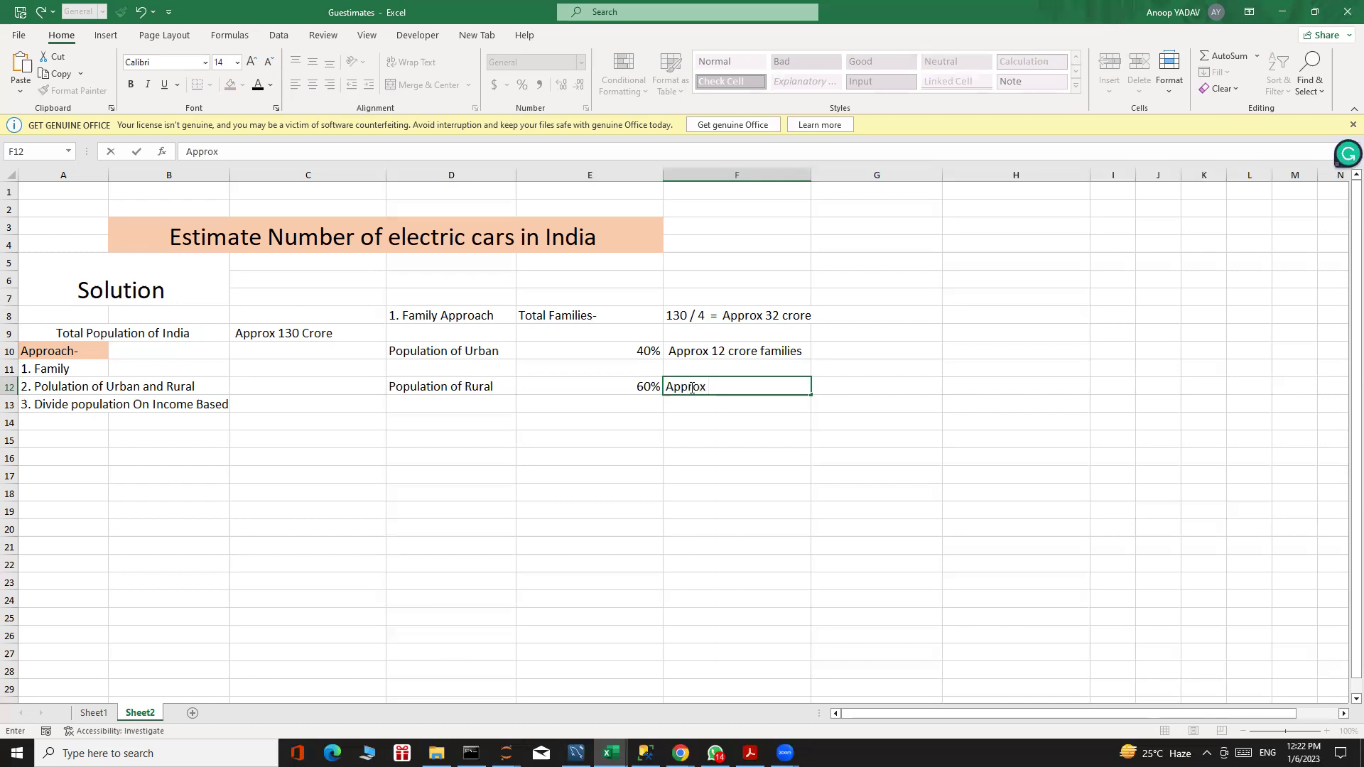
{"action": "type", "text": " - 20 Coe"}
{"action": "key", "text": "BackSpace"}
{"action": "type", "text": "o"}
{"action": "key", "text": "BackSpace"}
{"action": "type", "text": "ror"}
{"action": "type", "text": "e  families"}
{"action": "key", "text": "Return"}
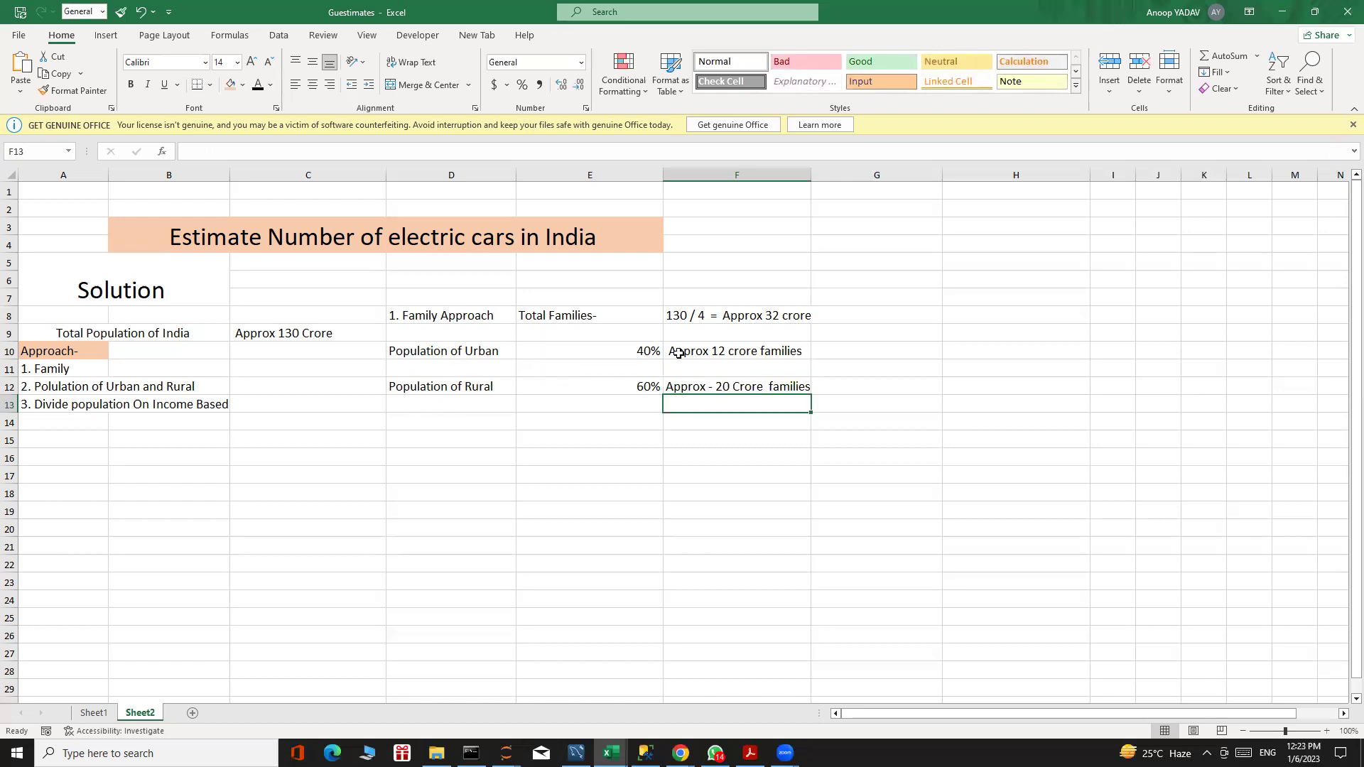
{"action": "left_click", "coordinate": [729, 349]}
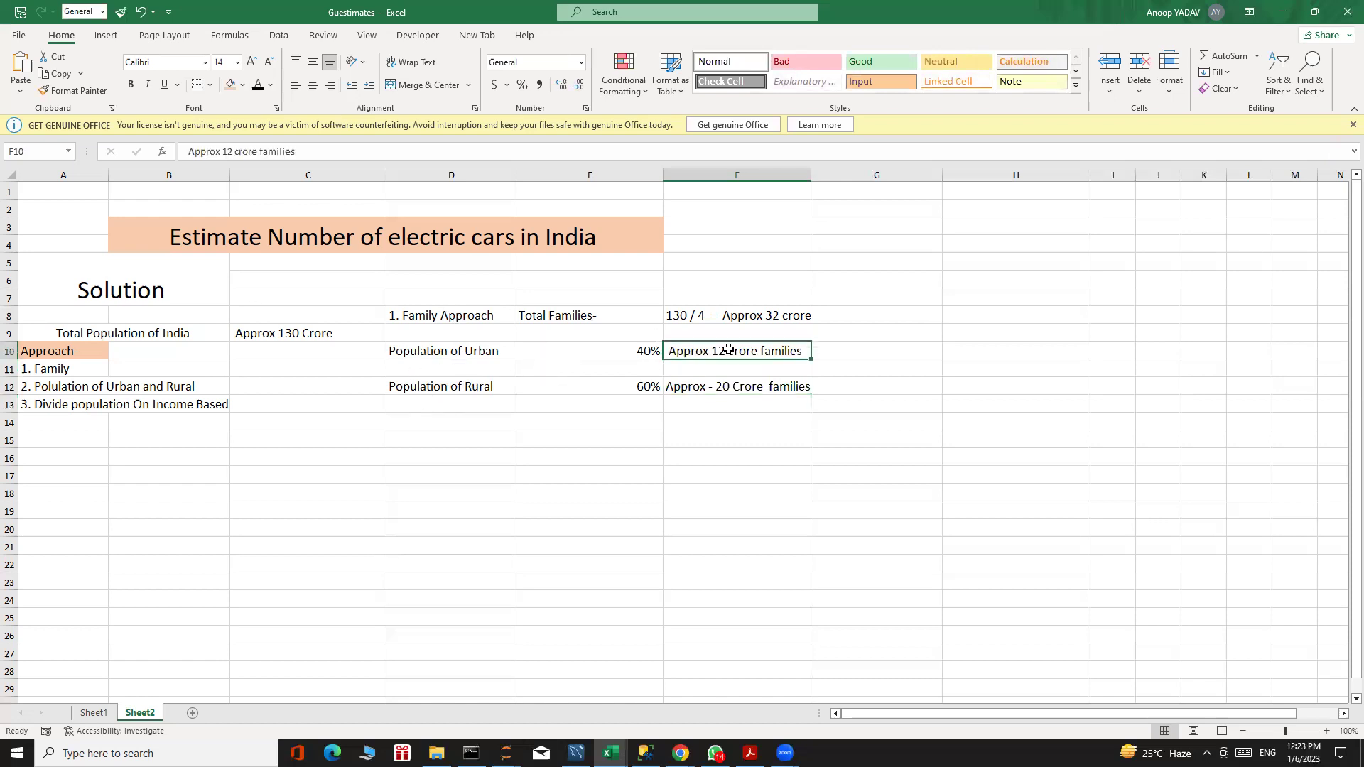
{"action": "left_click", "coordinate": [868, 348]}
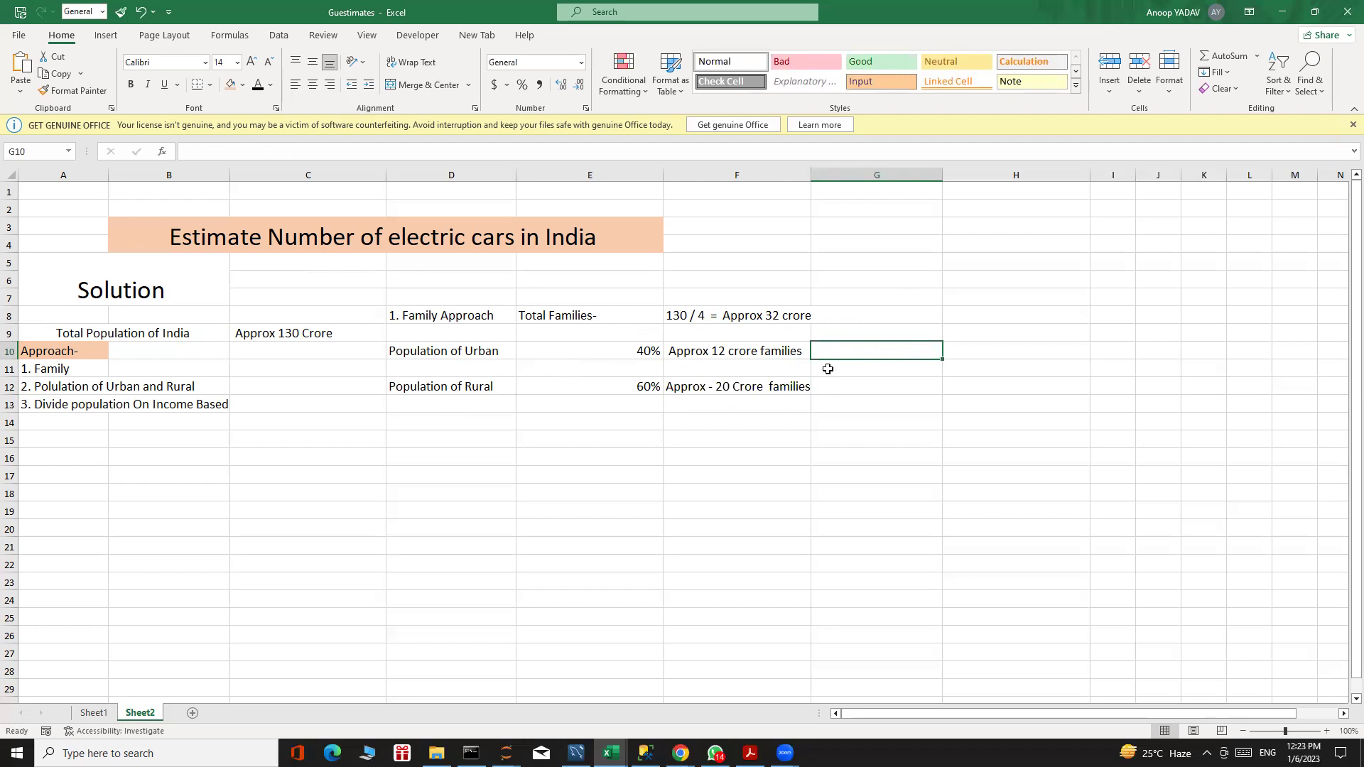
{"action": "left_click", "coordinate": [834, 390]}
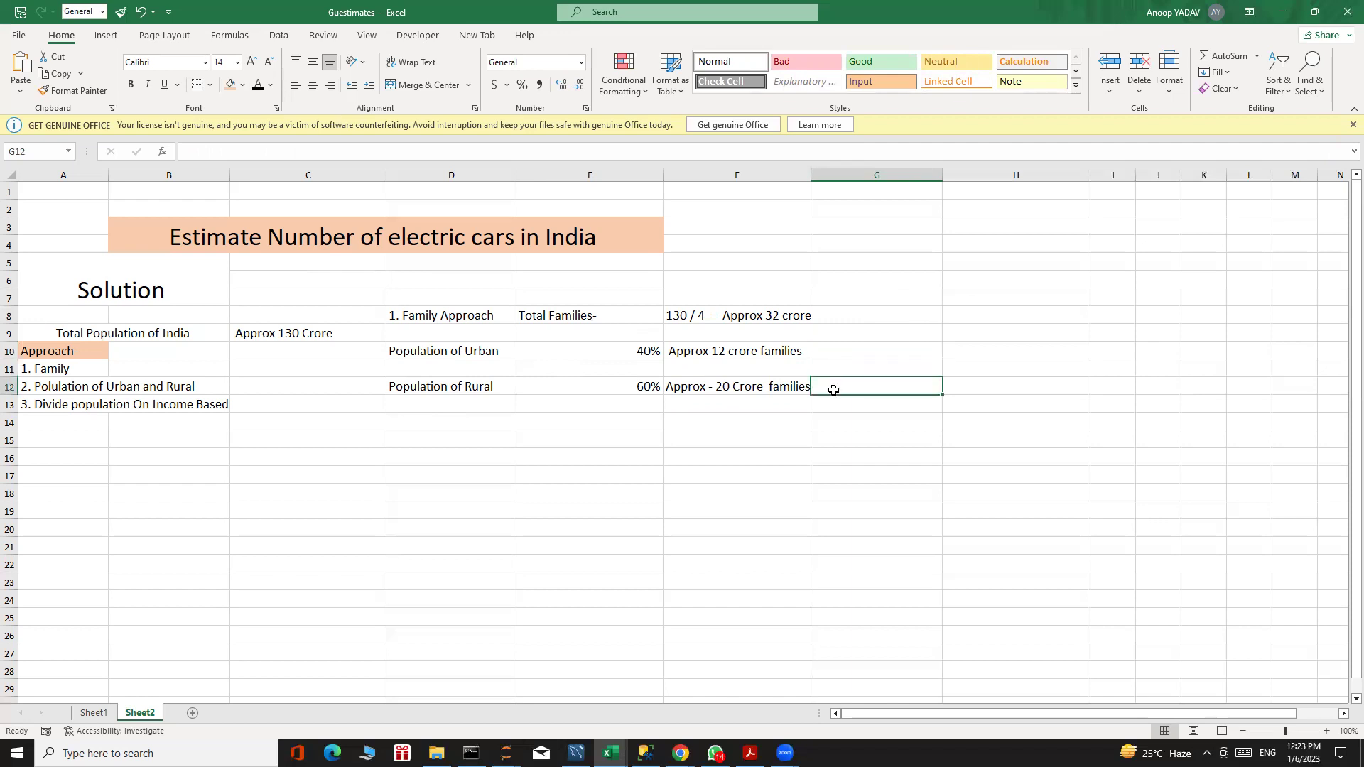
{"action": "left_click", "coordinate": [830, 355]}
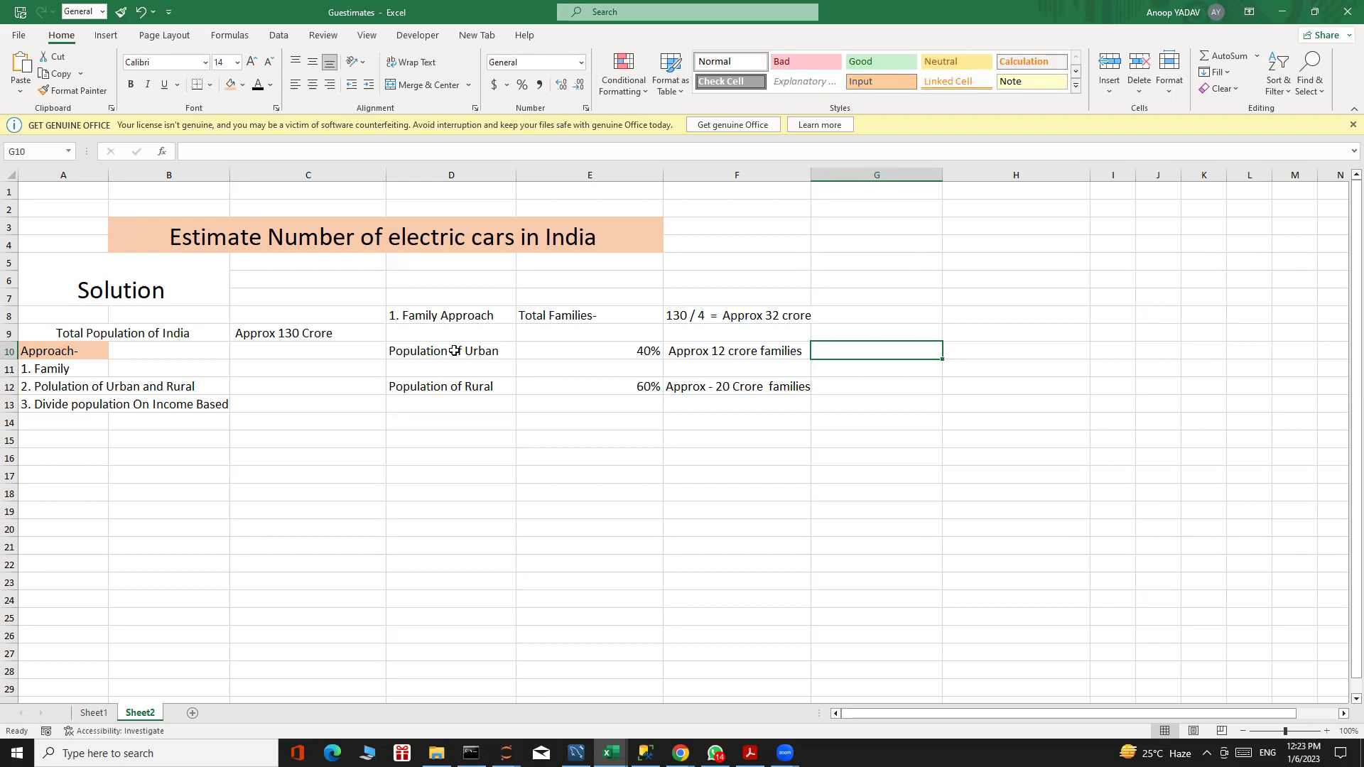
- Enter "Total Families - 12 Crore" in cell D14, two rows below the rural population entry
{"action": "left_click", "coordinate": [439, 425]}
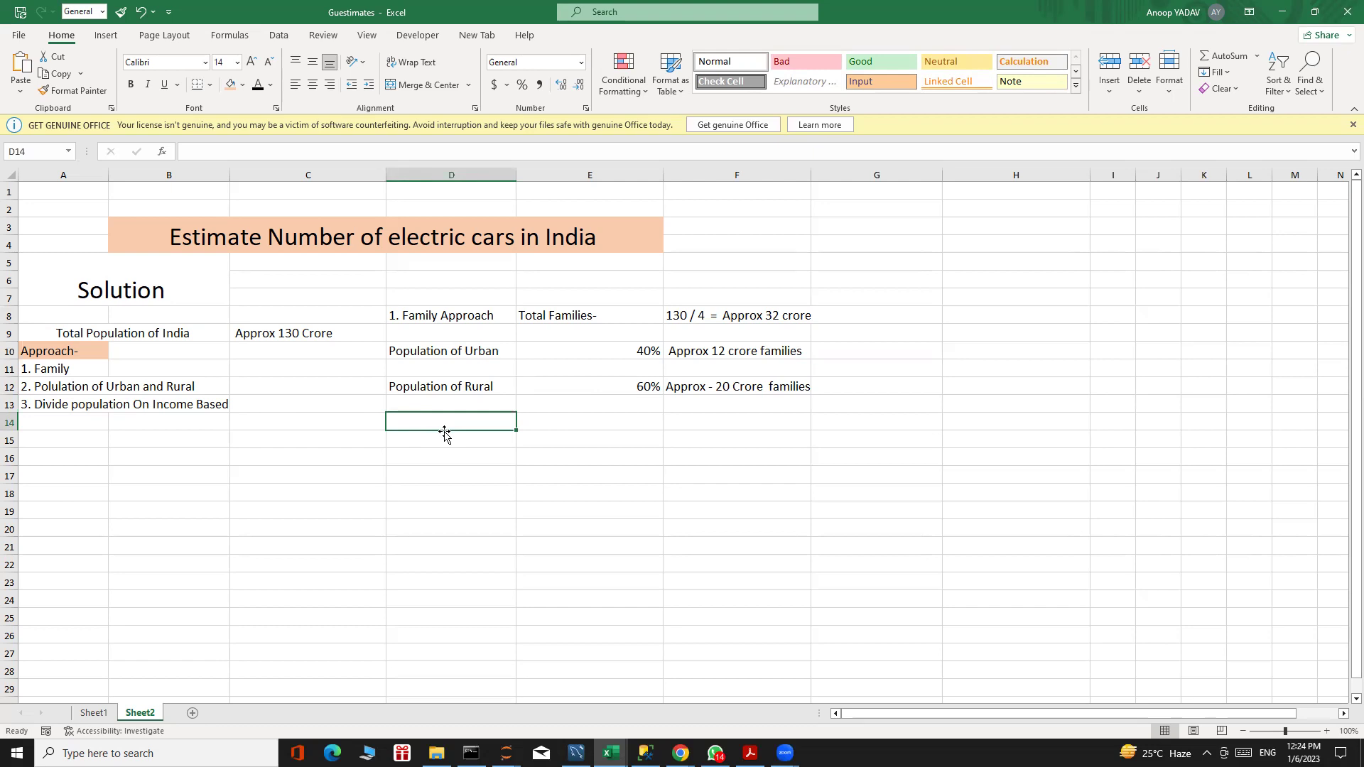
{"action": "type", "text": "Total"}
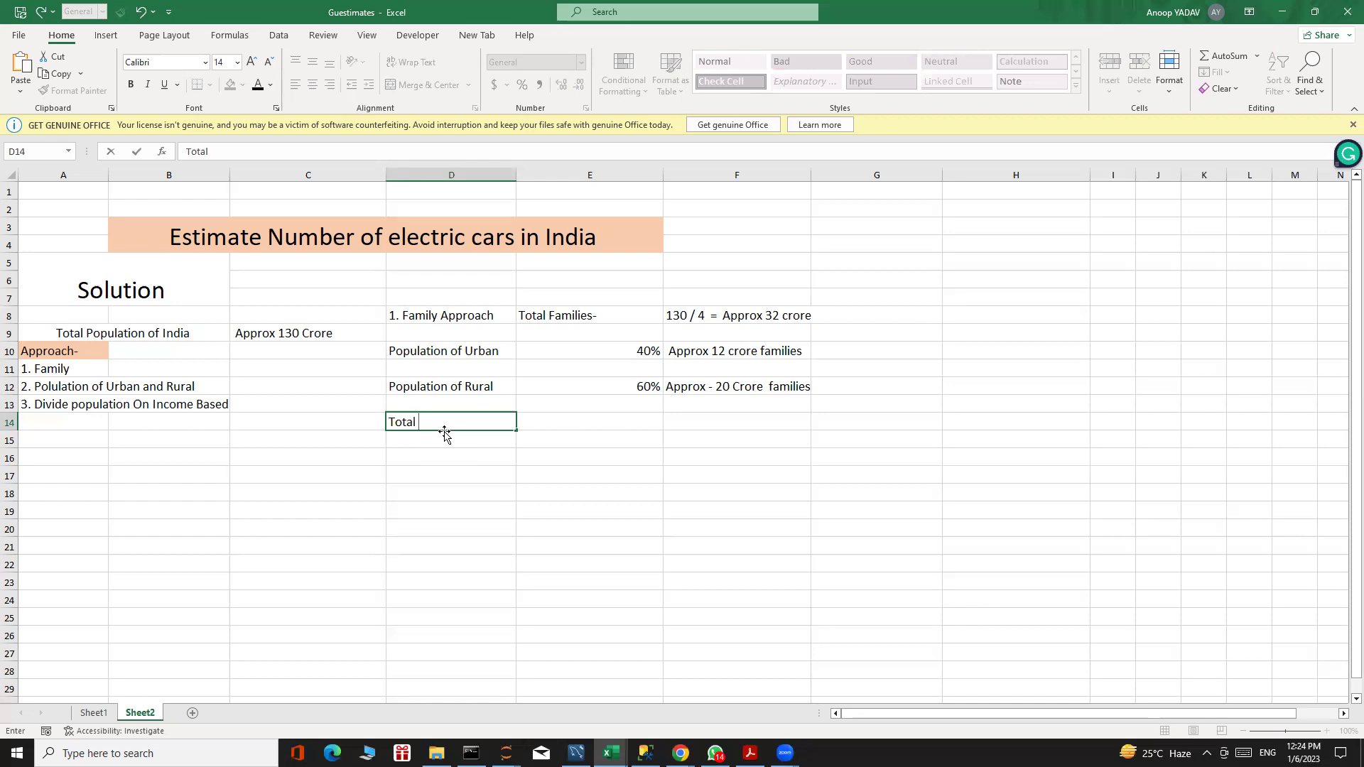
{"action": "type", "text": "amilies - 12 Crore"}
{"action": "key", "text": "Return"}
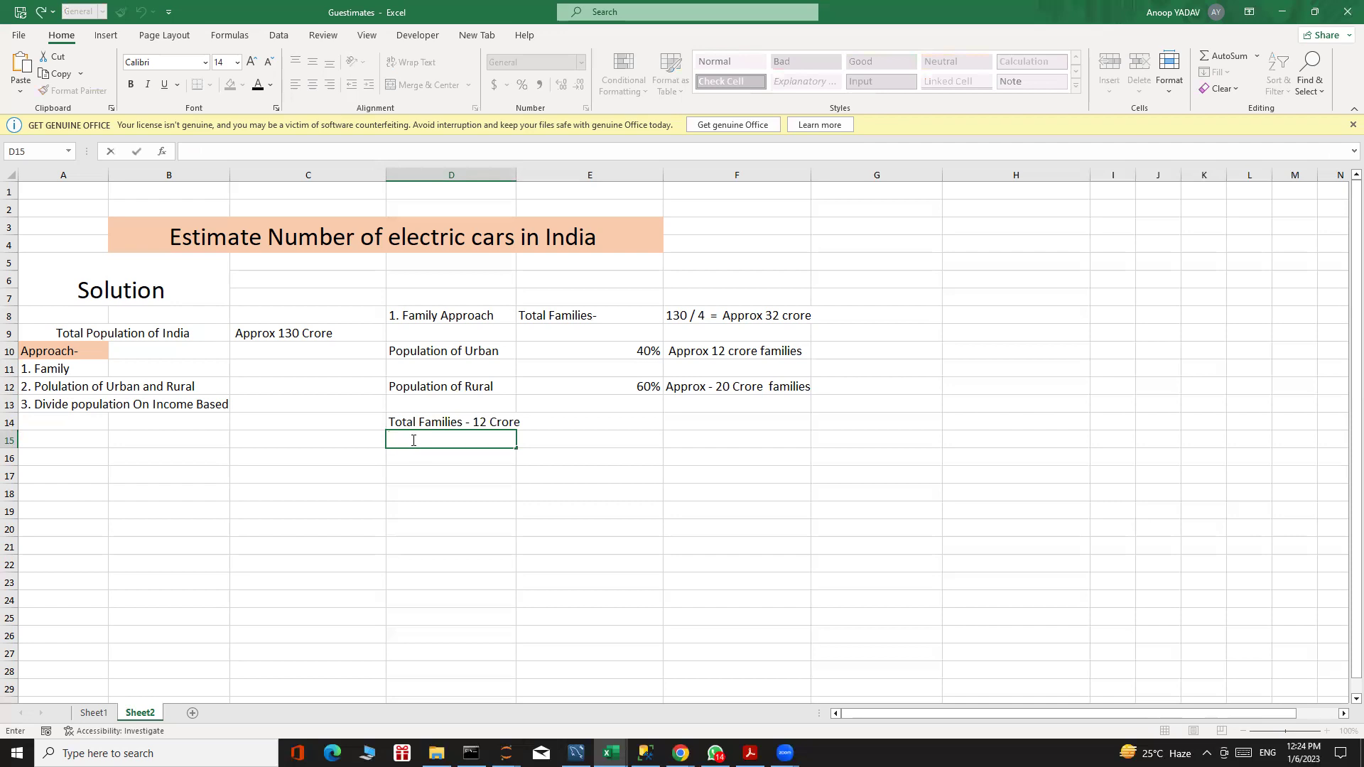
- Enter "Low Income - 30%" in cell D15 with the estimate "Approx- 3.6 crore" beside it in E15
{"action": "type", "text": "Low Inc"}
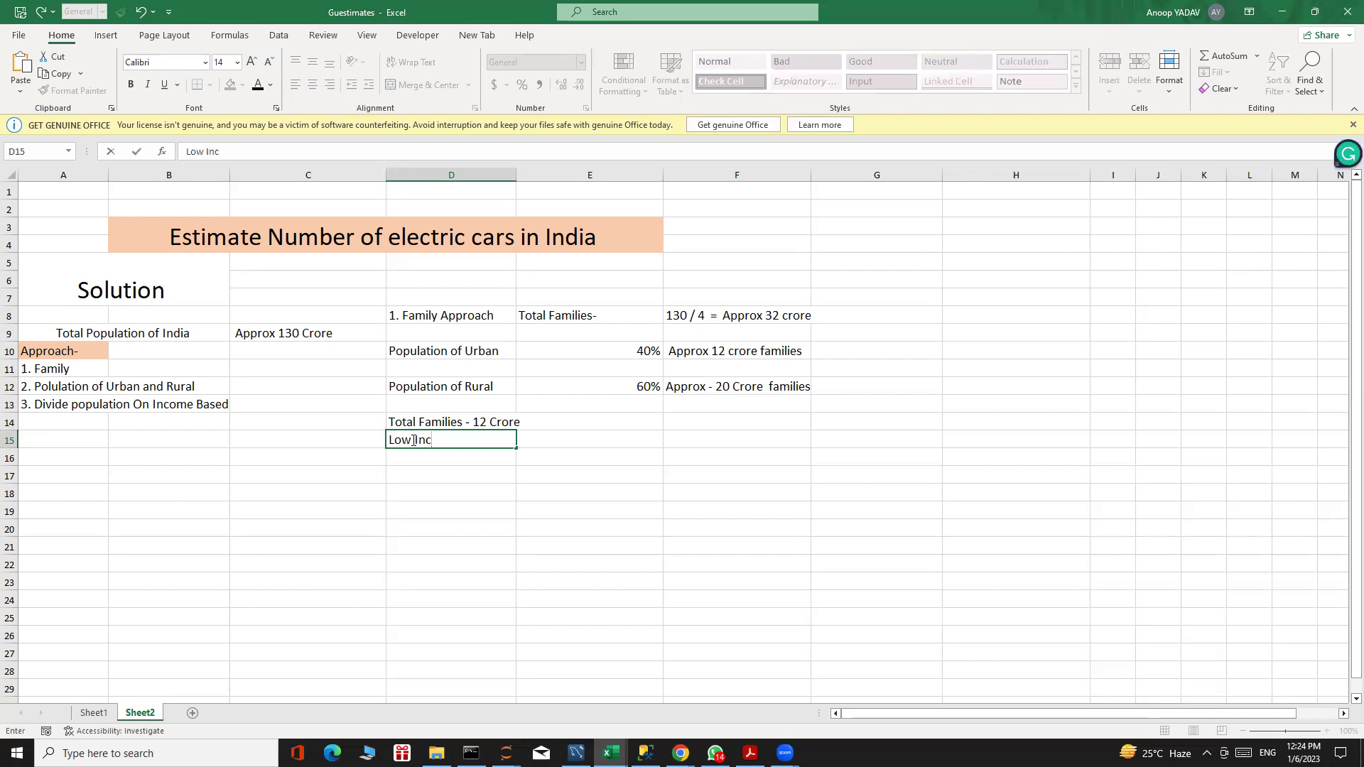
{"action": "type", "text": "ome -"}
{"action": "type", "text": "30%"}
{"action": "left_click", "coordinate": [608, 434]}
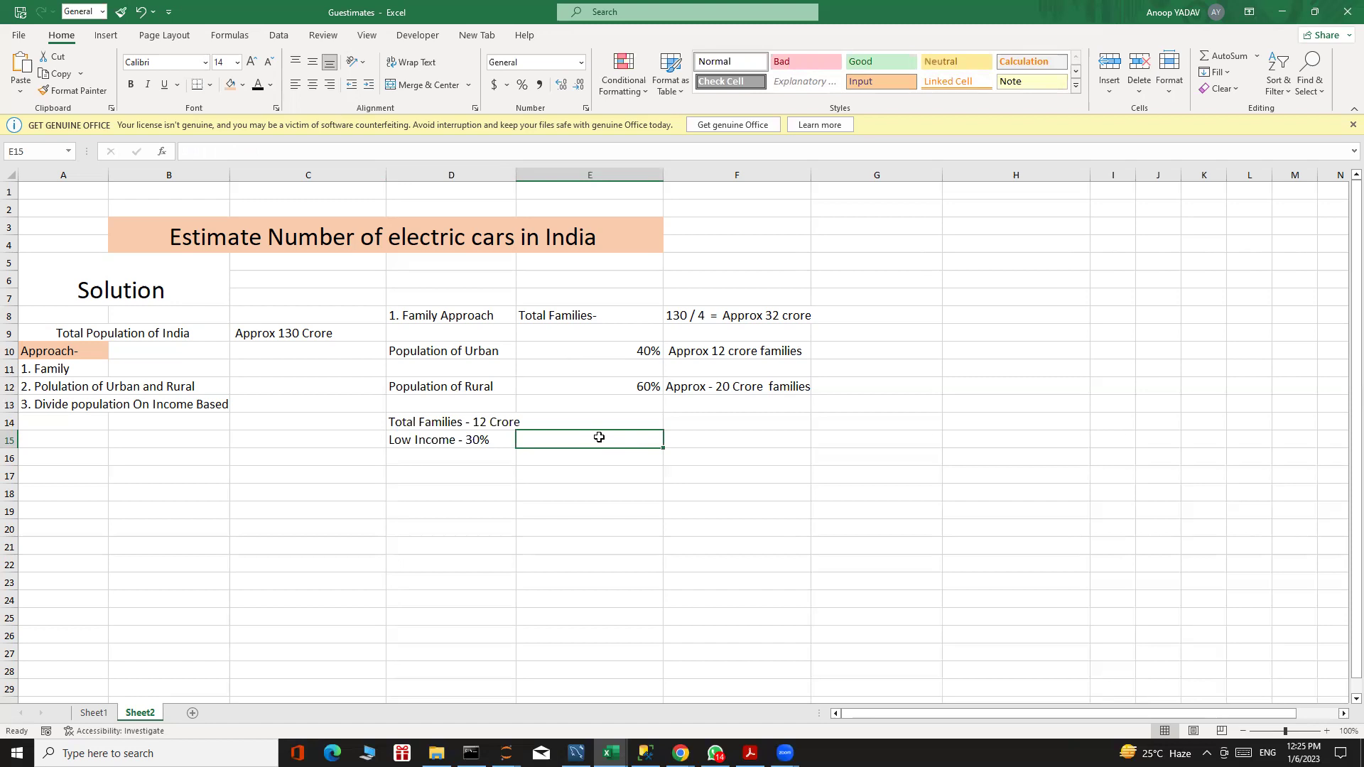
{"action": "type", "text": "A"}
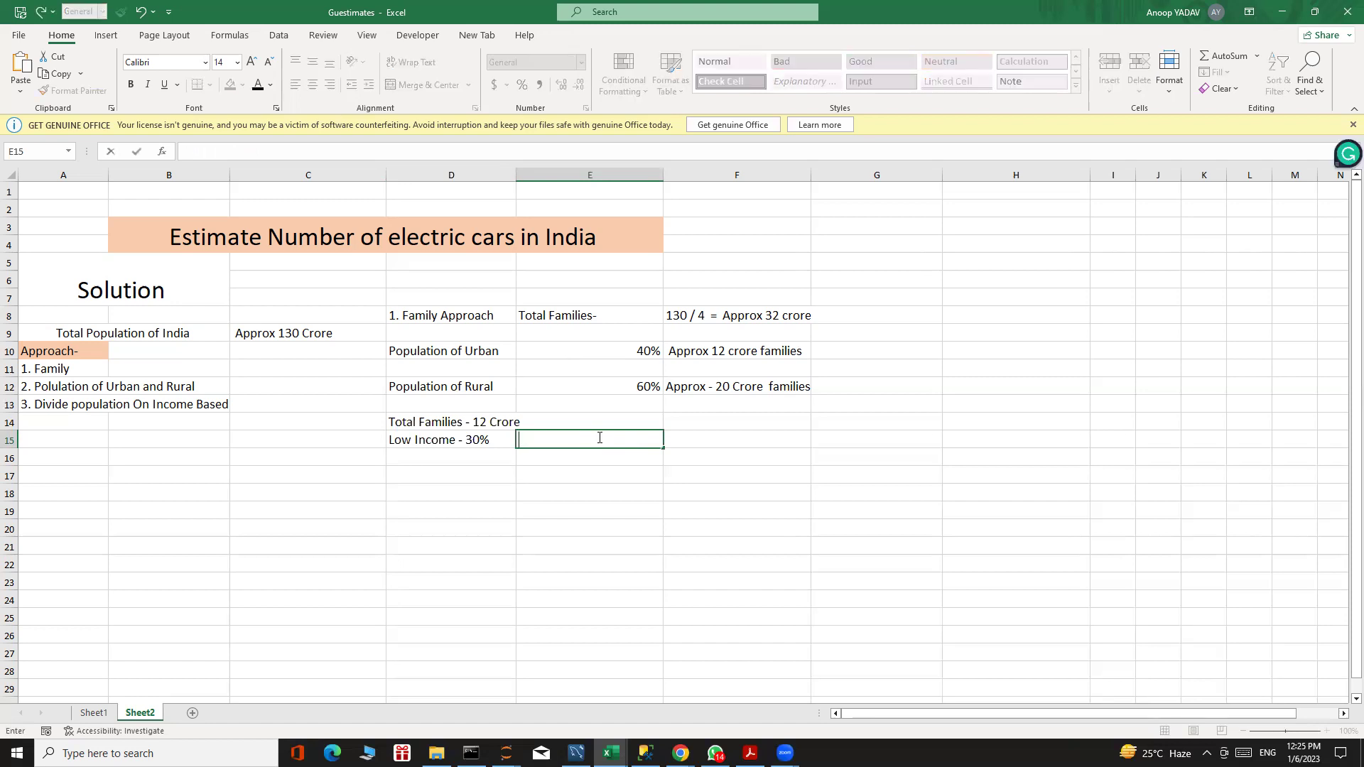
{"action": "type", "text": "pprox-  3.6 crore"}
- Enter the label "Middle Income - 60%" in cell D16 below the low income row
{"action": "left_click", "coordinate": [416, 458]}
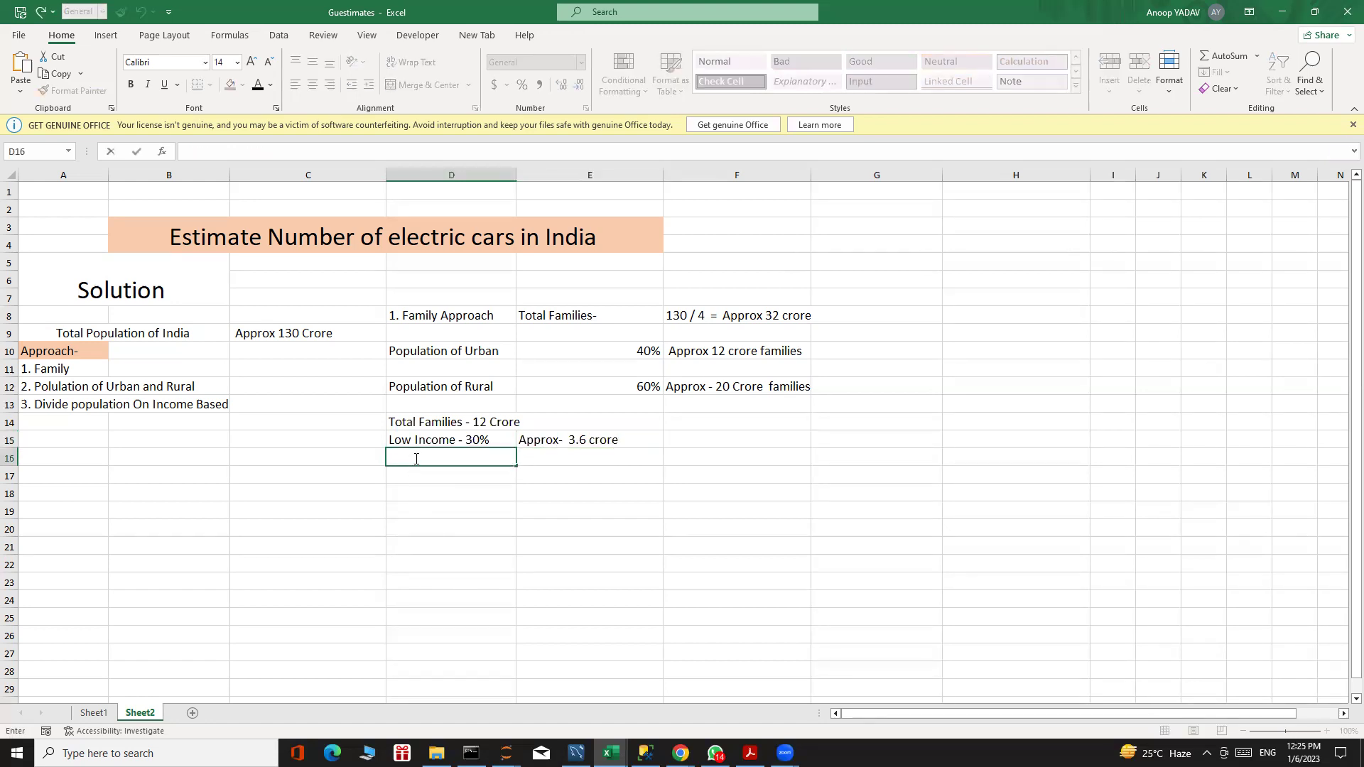
{"action": "type", "text": "Mi"}
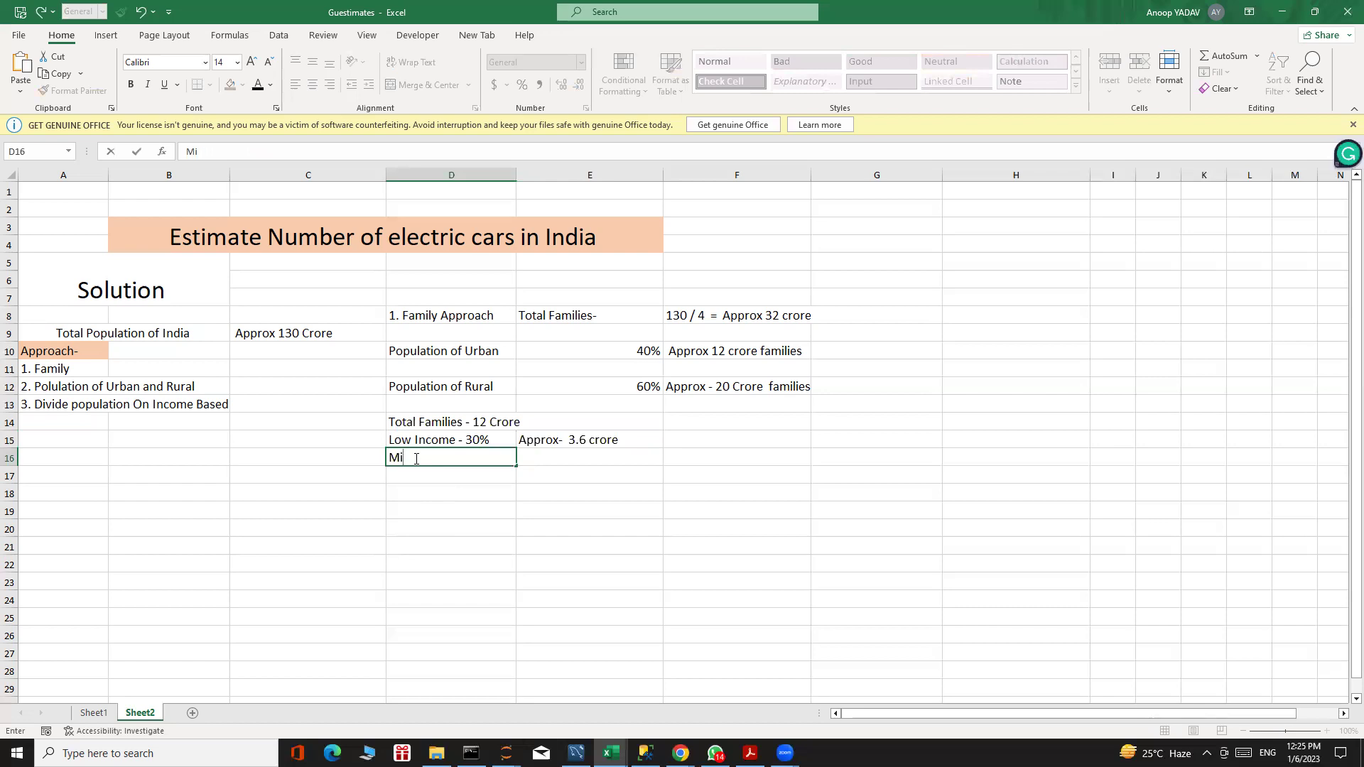
{"action": "type", "text": "ddle Incom"}
{"action": "type", "text": "e"}
{"action": "type", "text": " - "}
{"action": "type", "text": "^"}
{"action": "type", "text": "60"}
{"action": "type", "text": "%"}
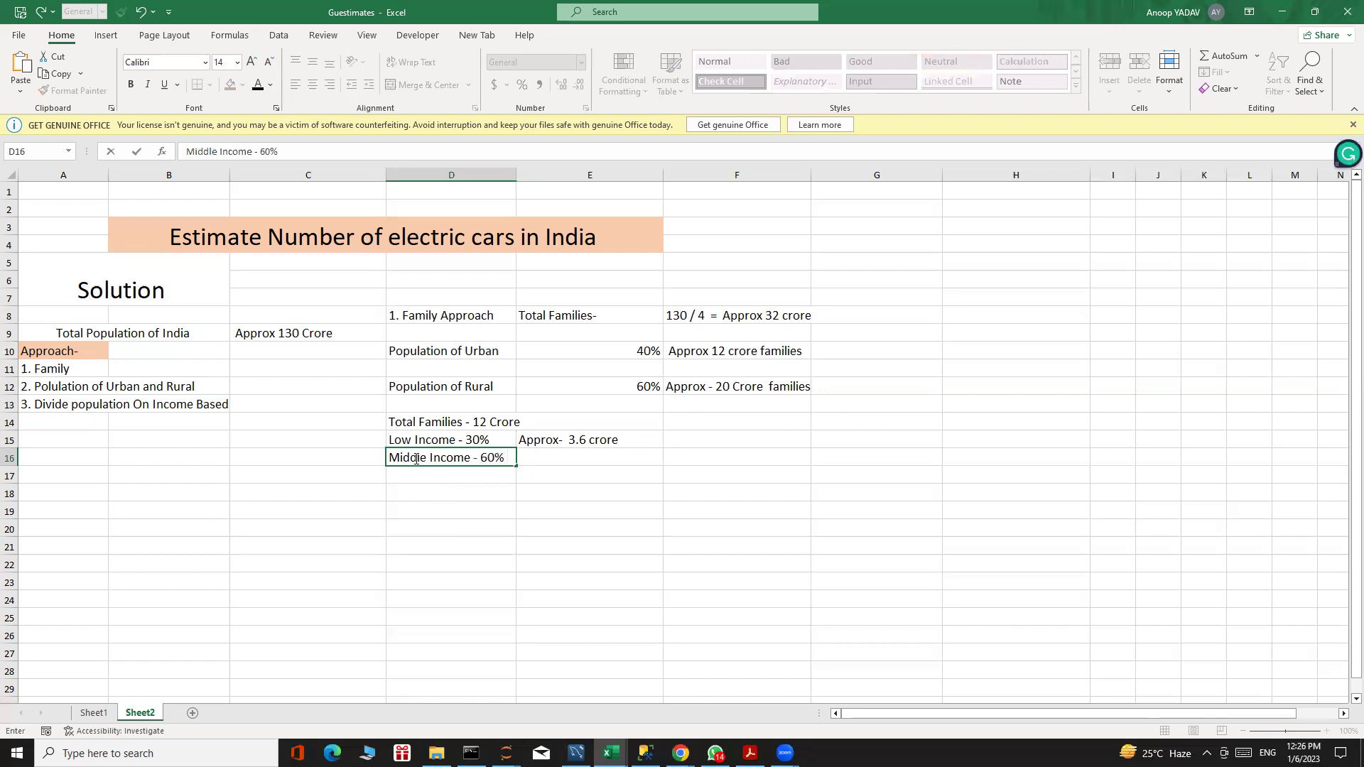
- Enter "Approx- 7.2 crore" in cell E16 as the middle income family estimate
{"action": "left_click", "coordinate": [565, 456]}
{"action": "type", "text": "A"}
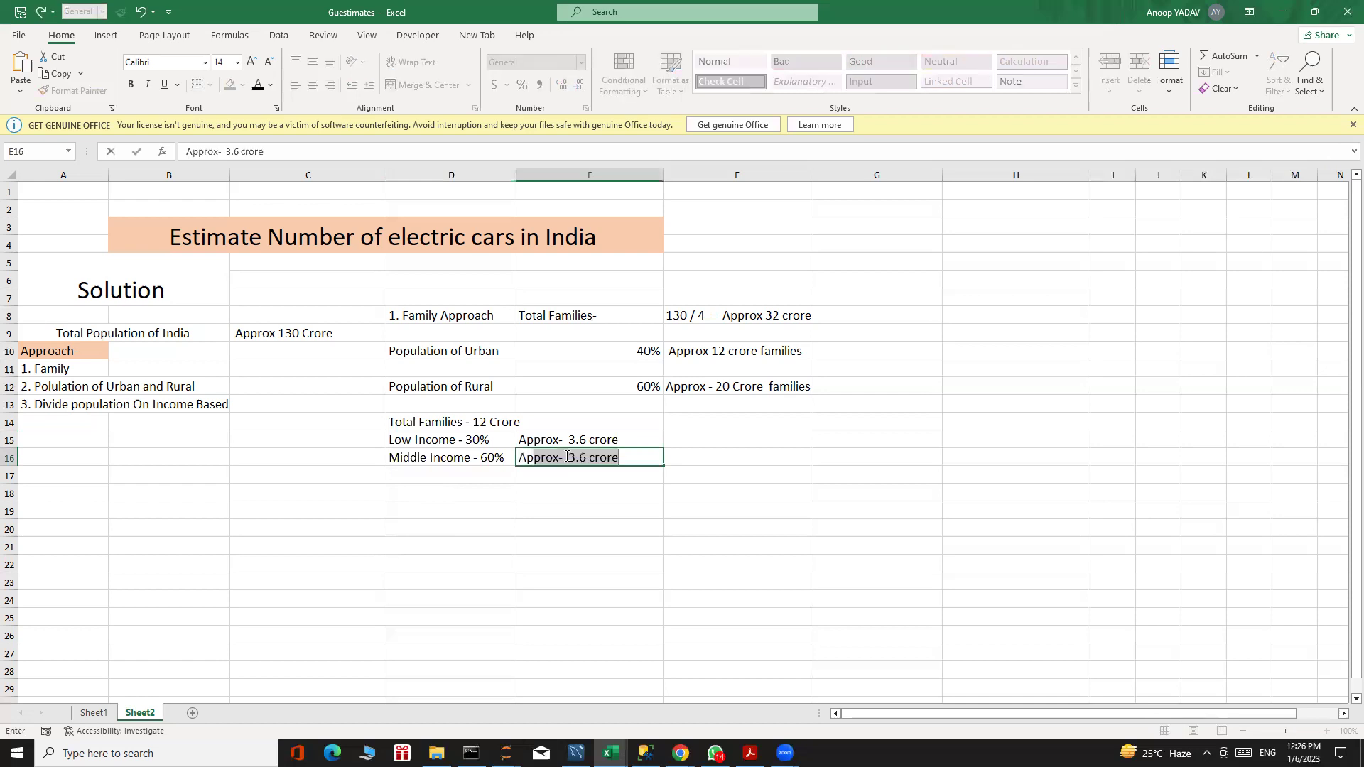
{"action": "type", "text": "pprox-"}
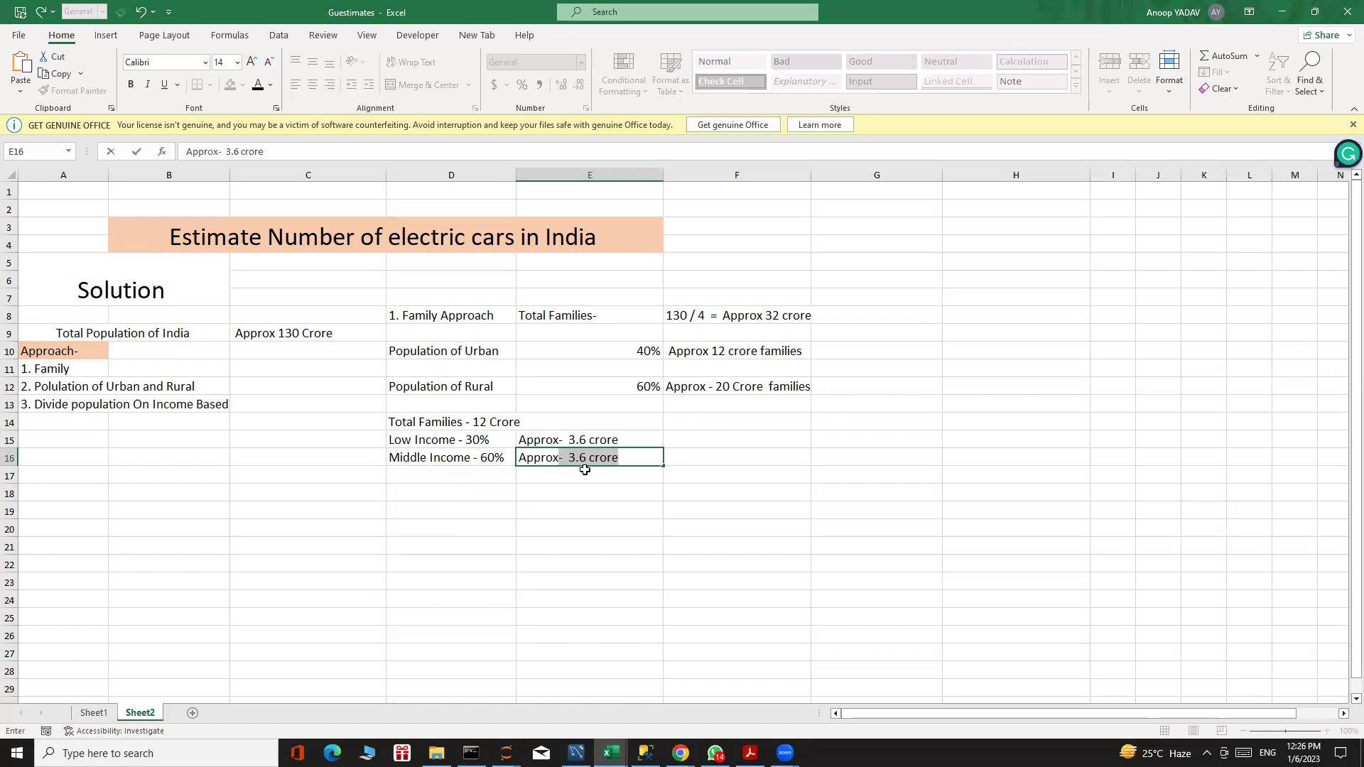
{"action": "left_click", "coordinate": [591, 459]}
{"action": "key", "text": "BackSpace"}
{"action": "key", "text": "BackSpace"}
{"action": "key", "text": "BackSpace"}
{"action": "key", "text": "BackSpace"}
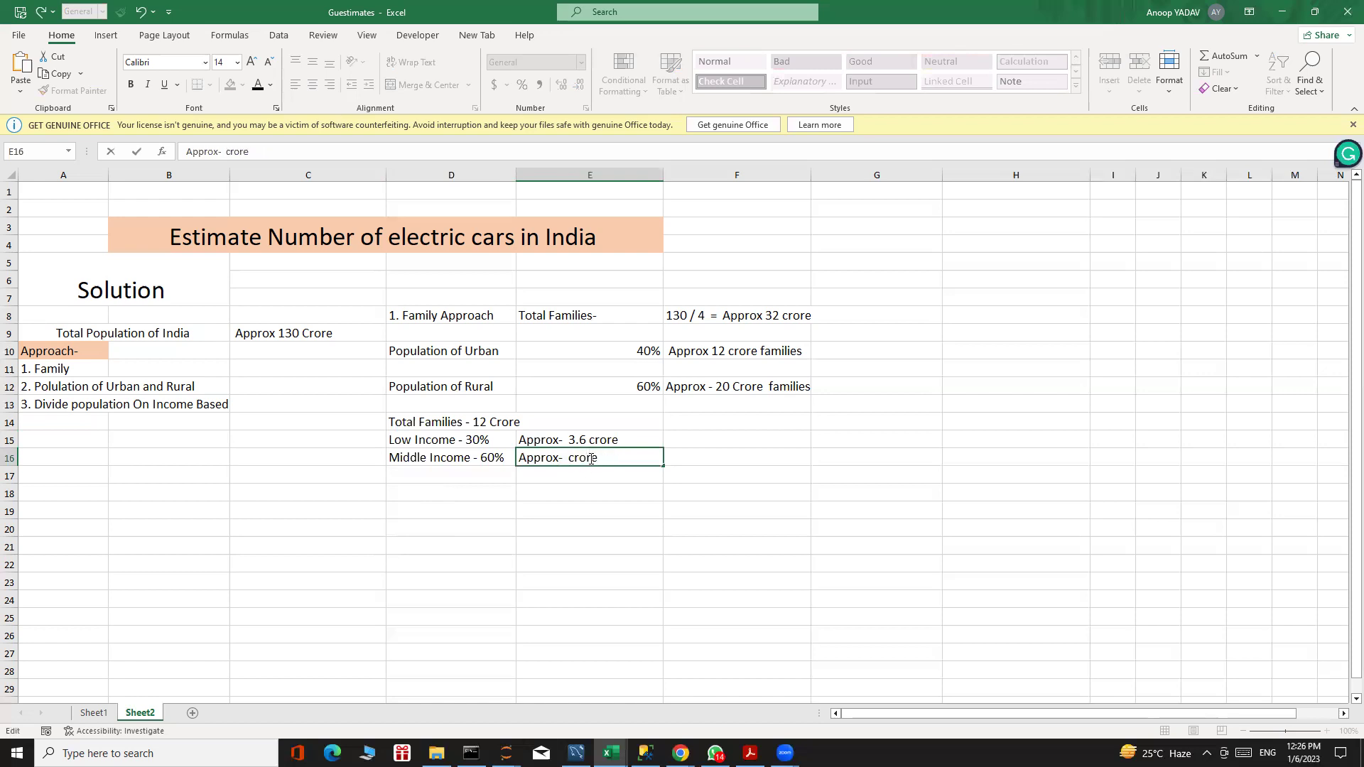
{"action": "type", "text": "7.2"}
- Enter "High Income - 10%" in cell D17 with the estimate "1.2 crore" beside it in E17
{"action": "left_click", "coordinate": [417, 474]}
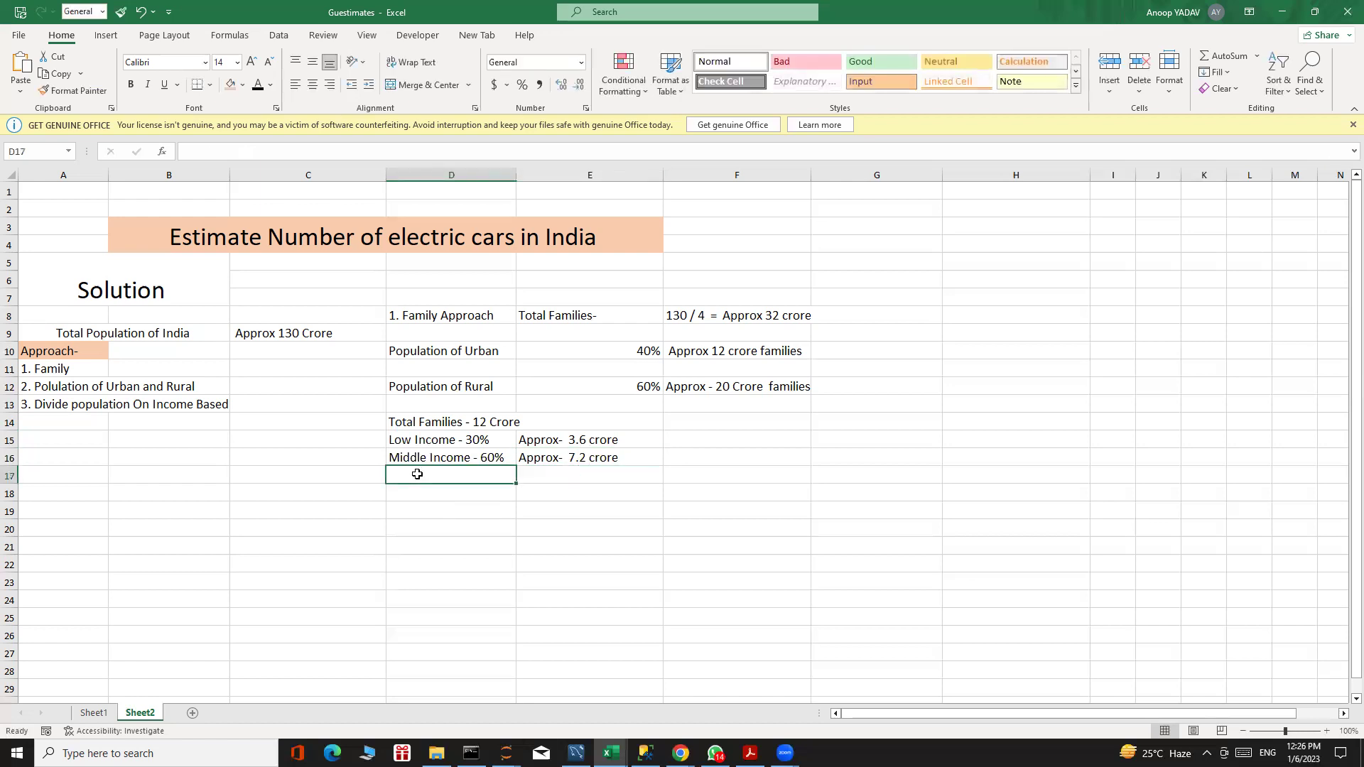
{"action": "type", "text": "High"}
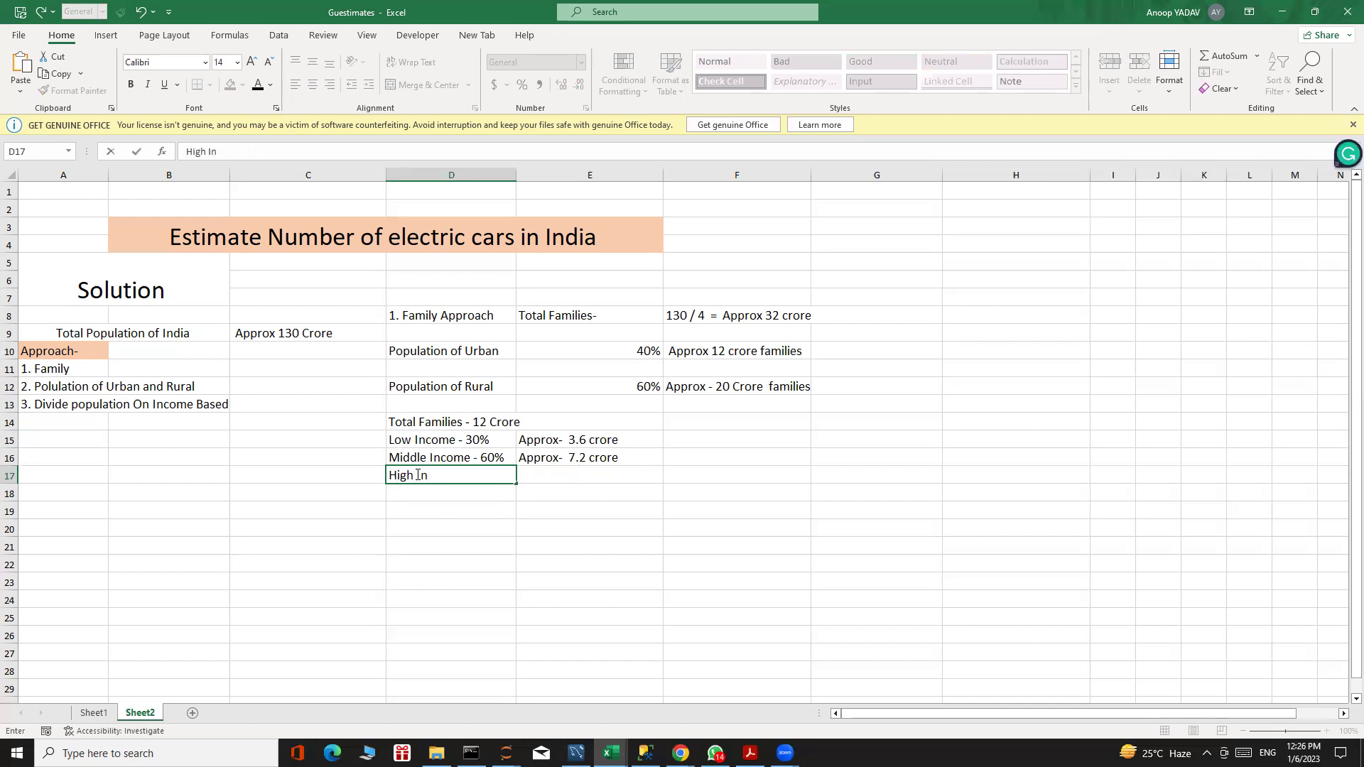
{"action": "type", "text": "Income - 10%"}
{"action": "left_click", "coordinate": [552, 475]}
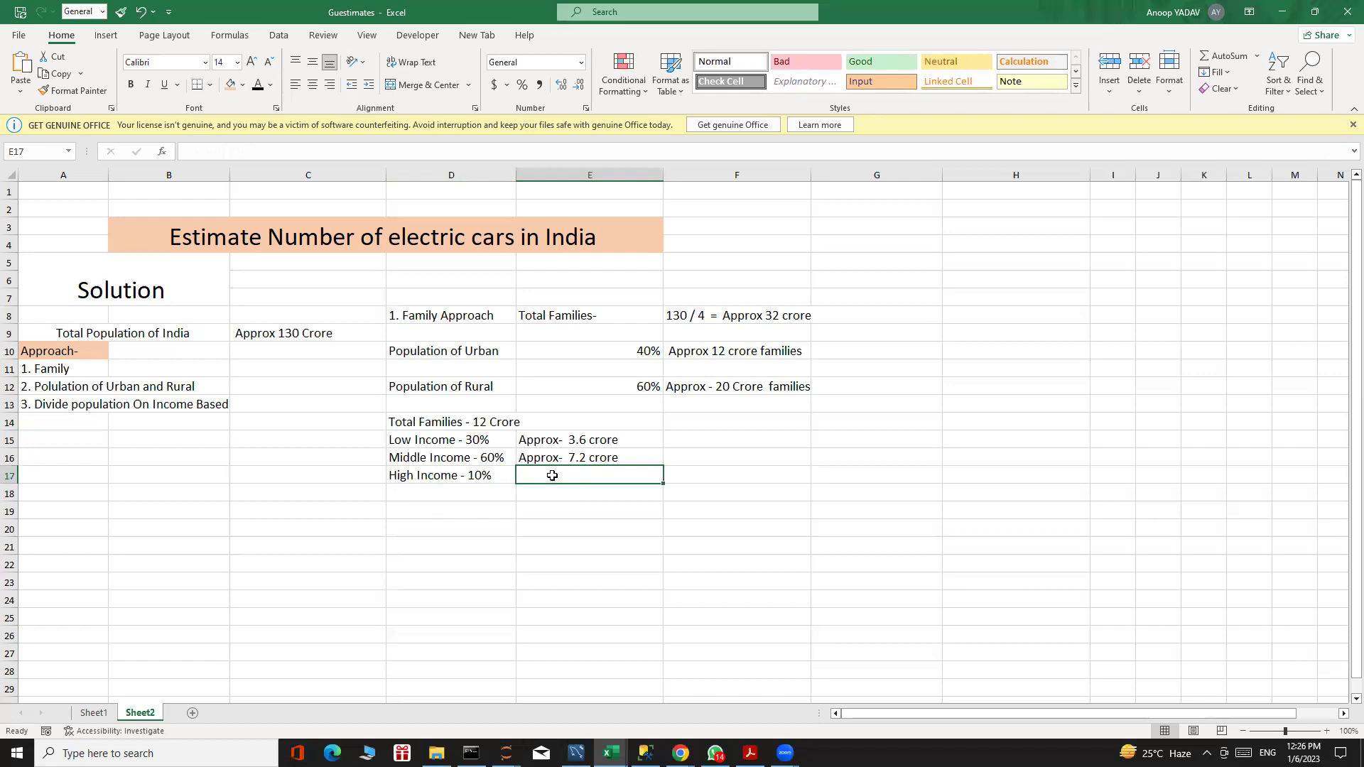
{"action": "type", "text": "1"}
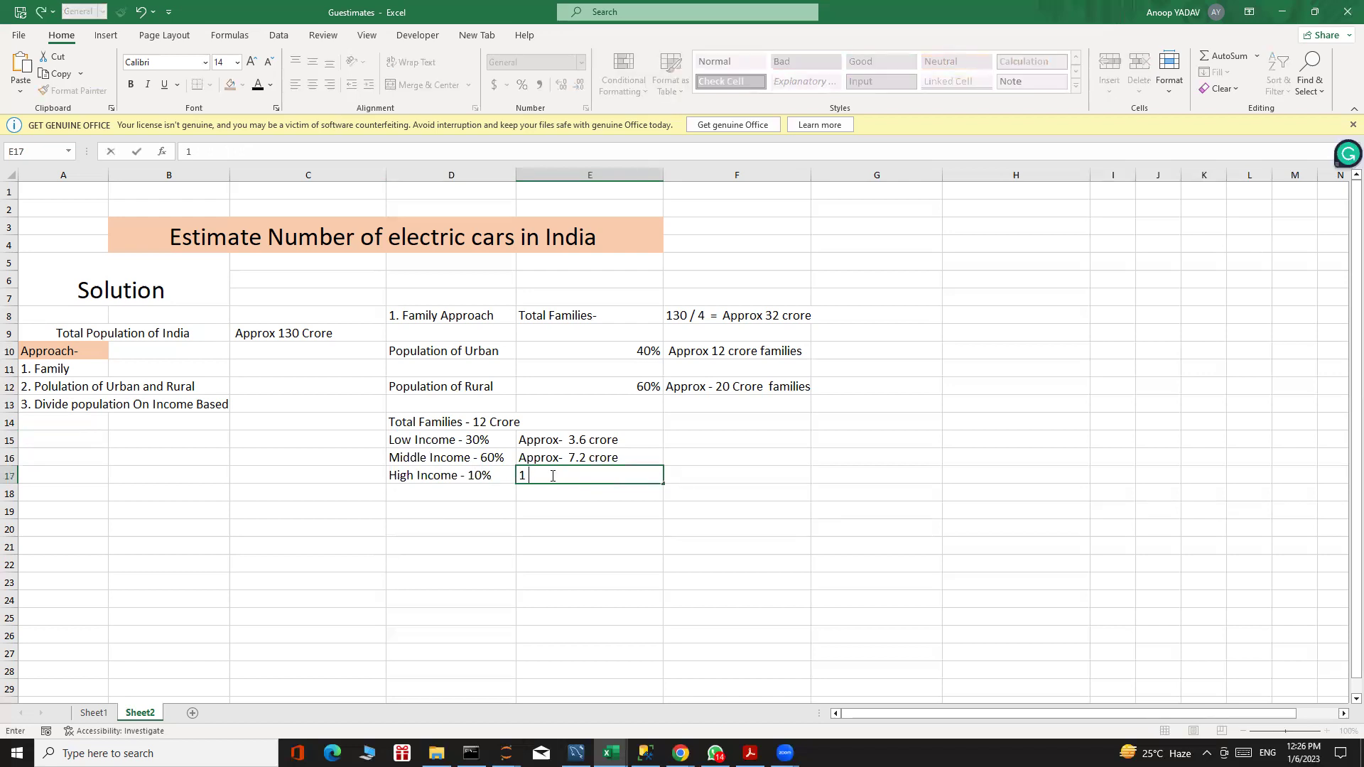
{"action": "type", "text": " c"}
{"action": "key", "text": "BackSpace"}
{"action": "type", "text": "2 crore"}
{"action": "left_click", "coordinate": [457, 502]}
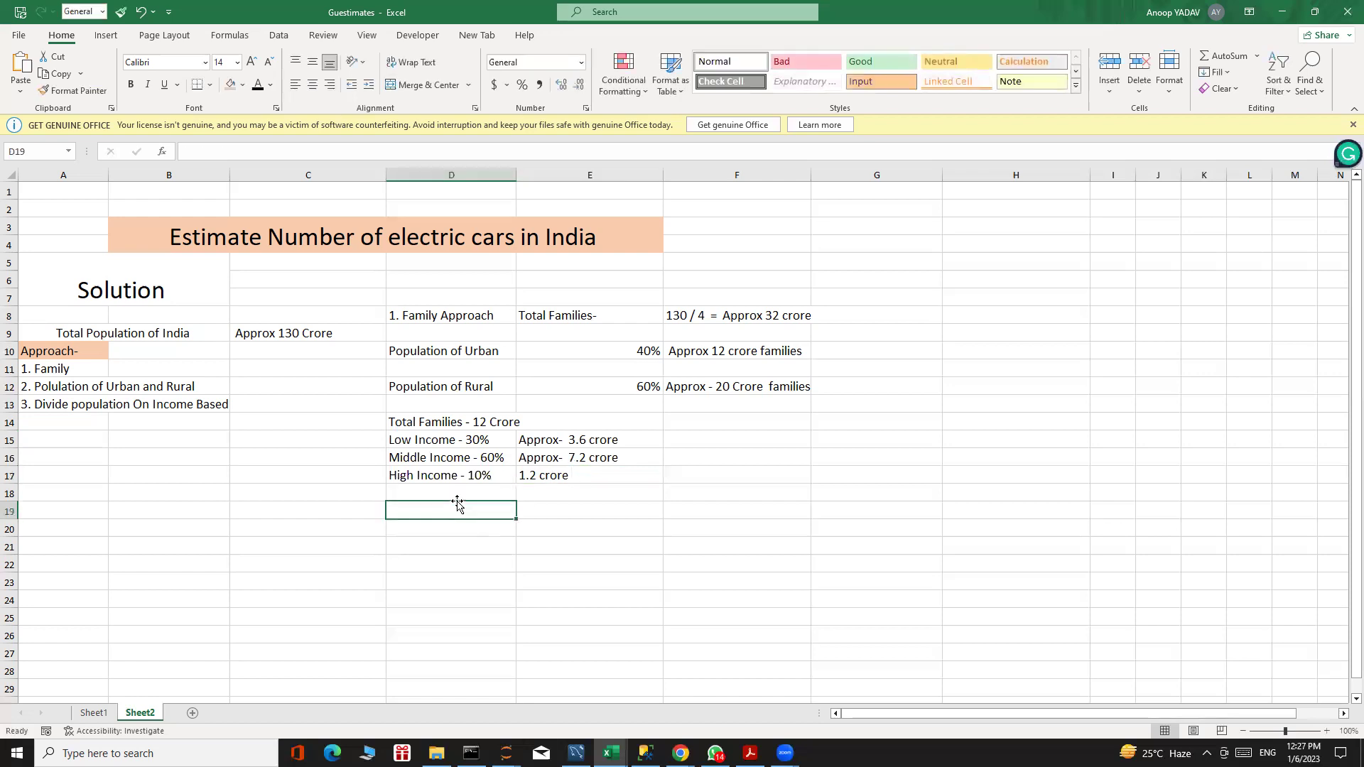
- Highlight the high income estimate in cell E17 with the same light orange fill as the title
{"action": "left_click", "coordinate": [547, 470]}
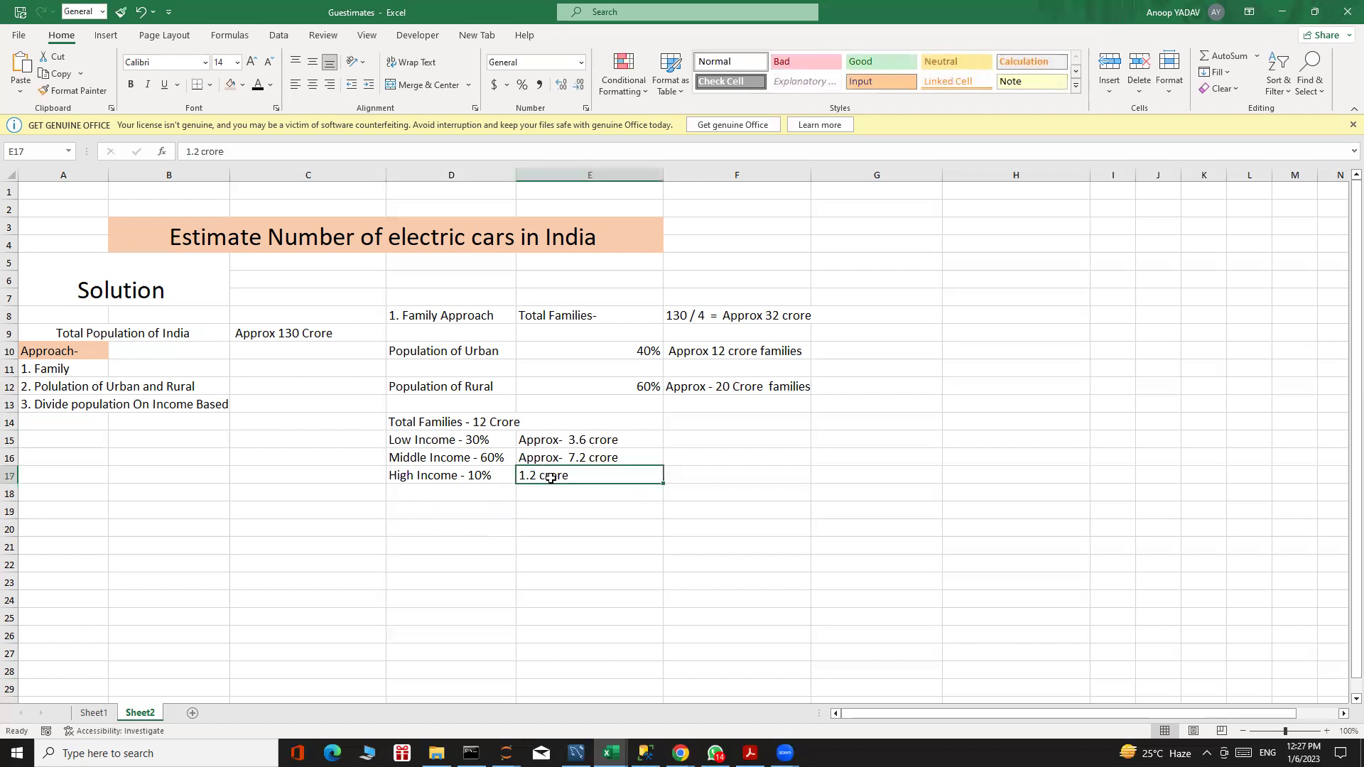
{"action": "left_click", "coordinate": [243, 84]}
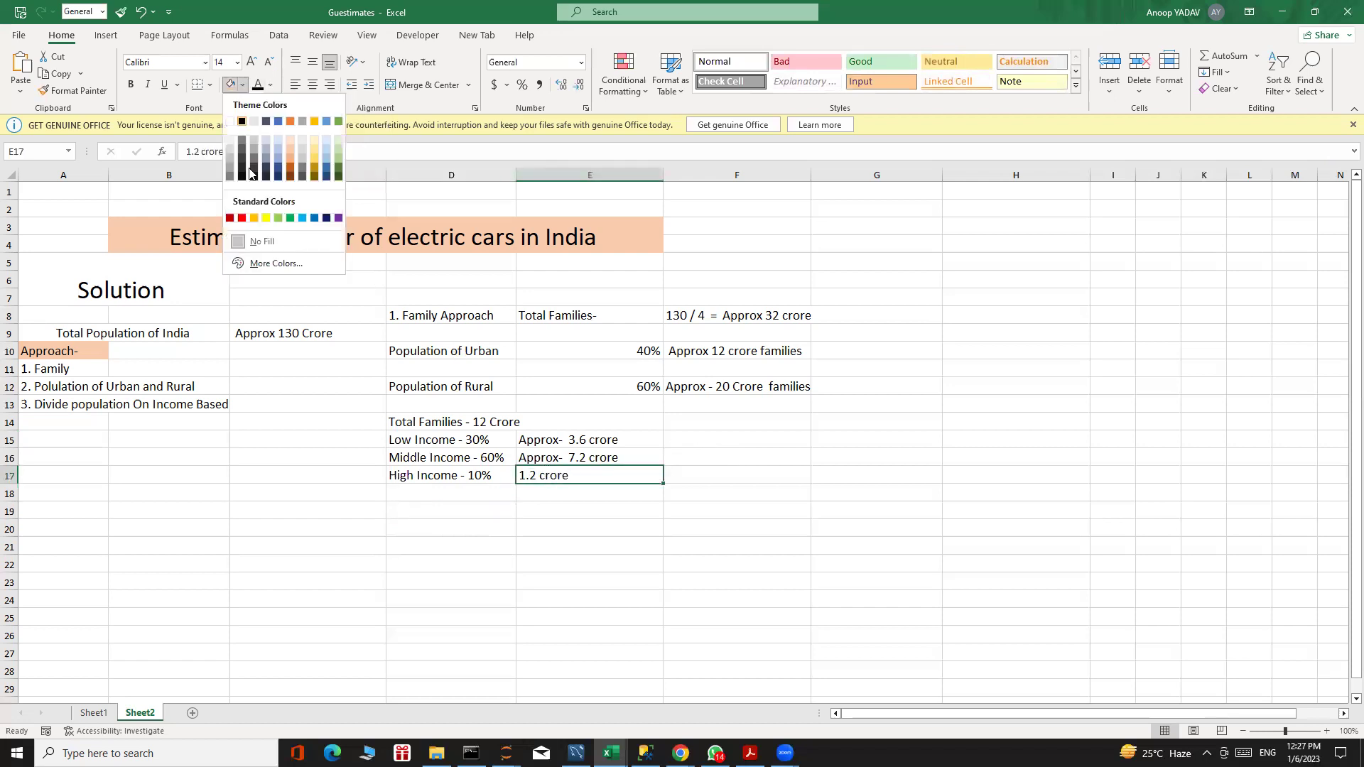
{"action": "left_click", "coordinate": [291, 148]}
{"action": "left_click", "coordinate": [579, 508]}
- Enter the assumption "60 lakh are not interested in it" in cell D19 below the income split
{"action": "left_click", "coordinate": [479, 506]}
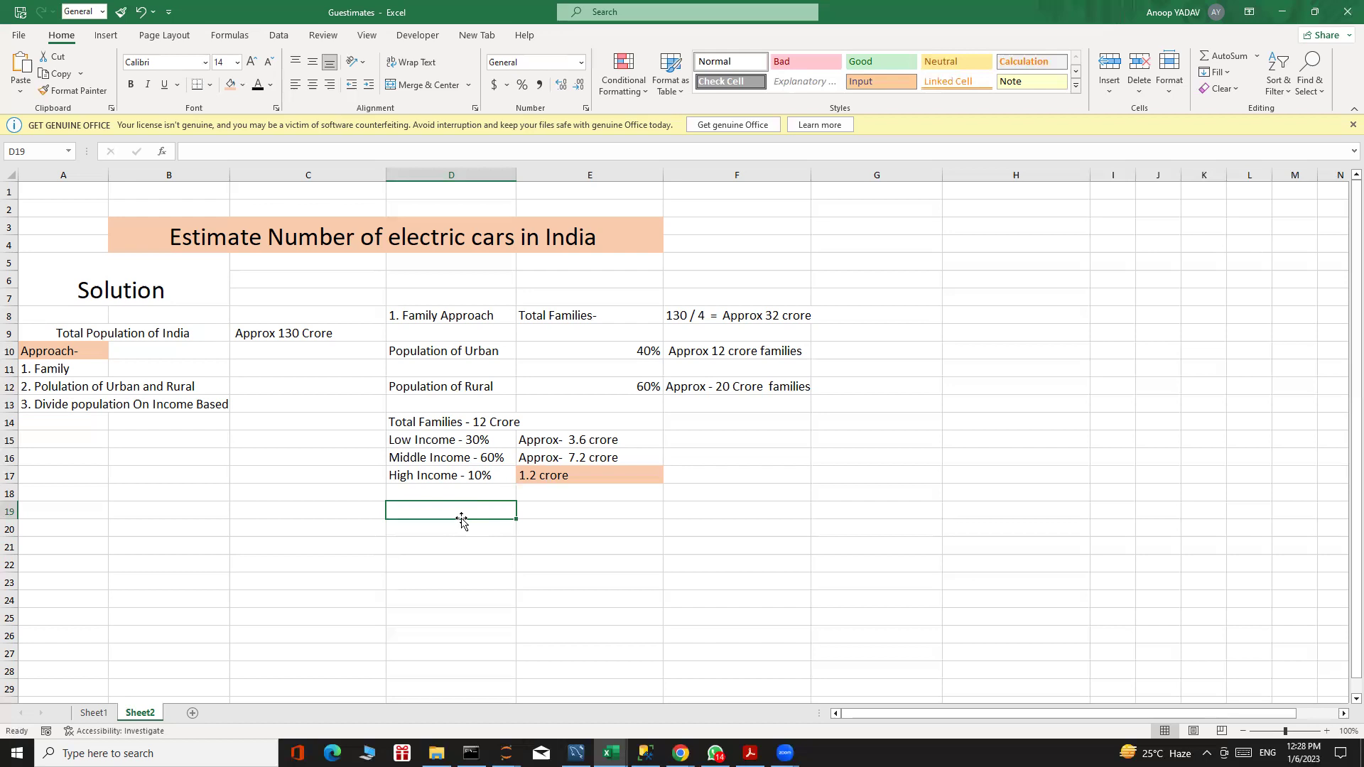
{"action": "type", "text": "^"}
{"action": "key", "text": "BackSpace"}
{"action": "type", "text": "60 lakh "}
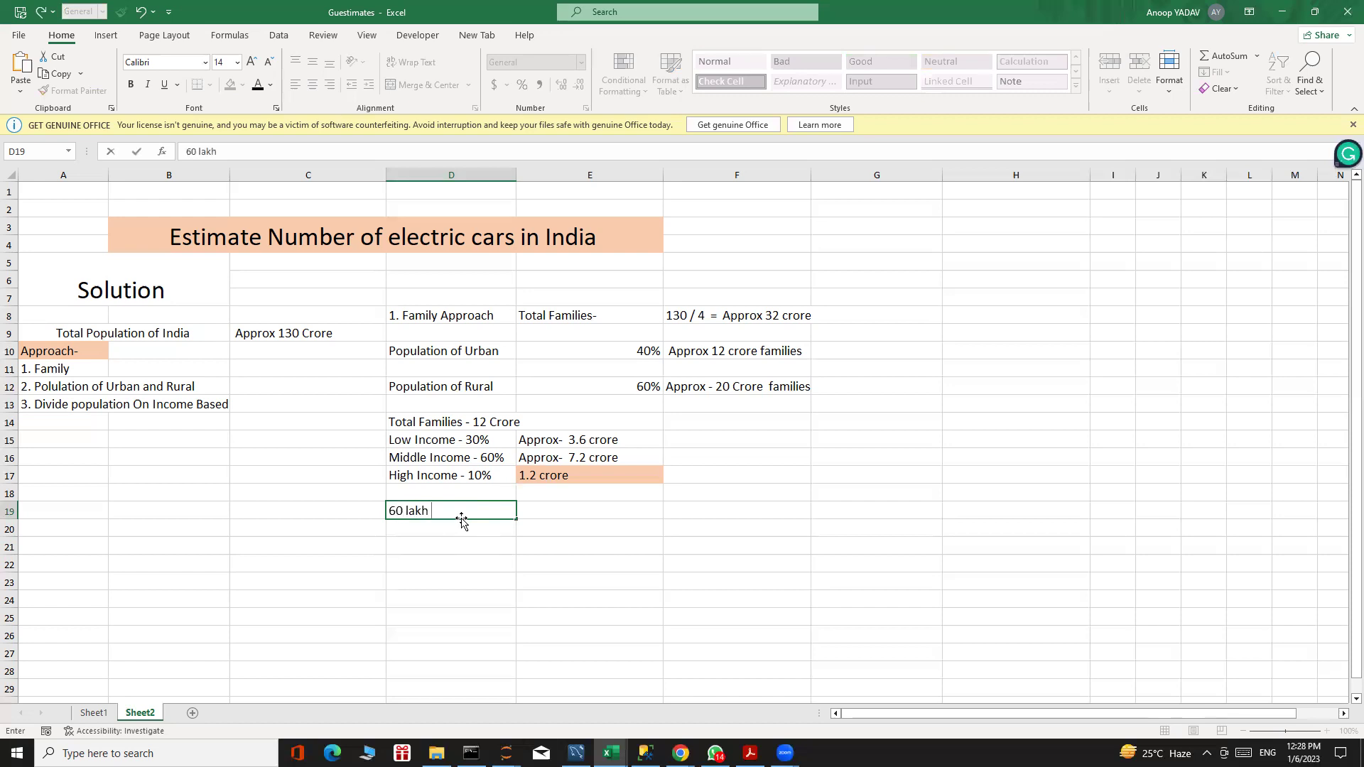
{"action": "type", "text": "are not intereste"}
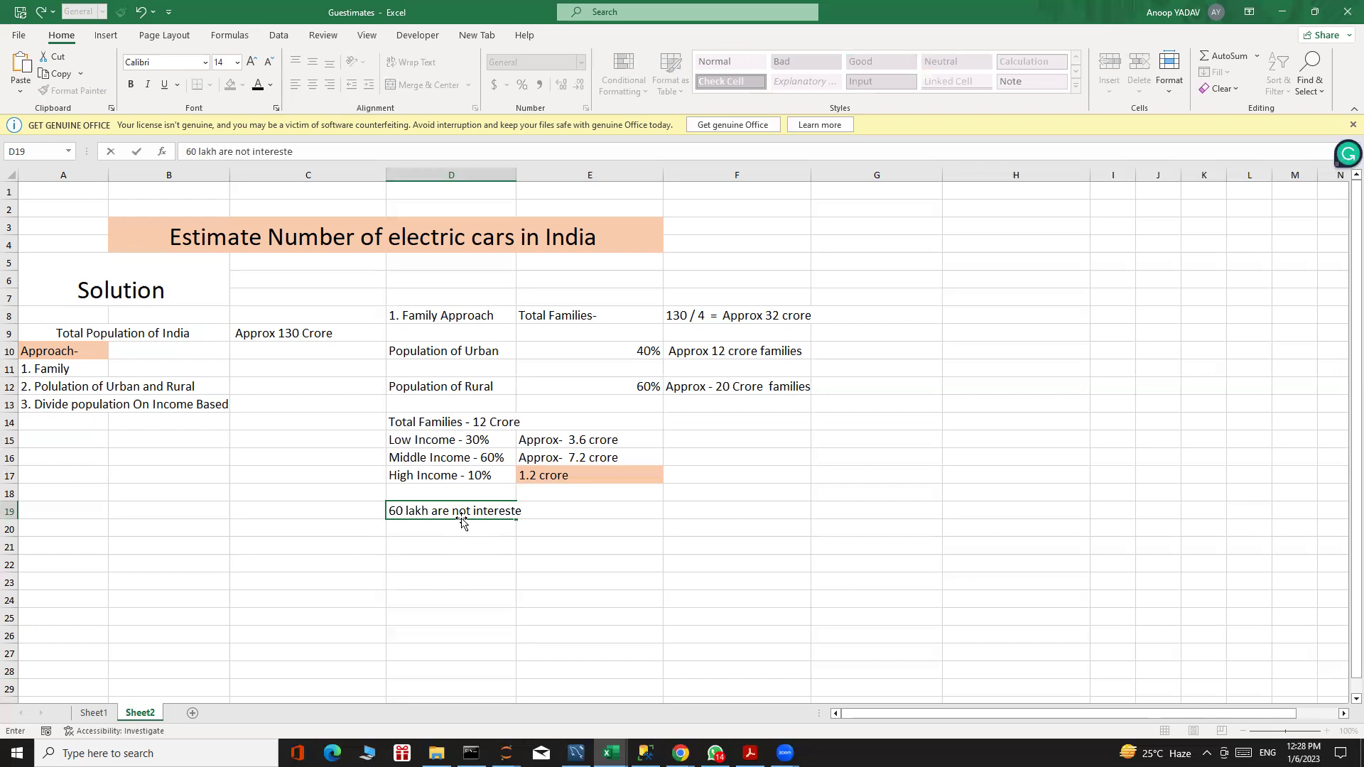
{"action": "type", "text": "d in it"}
{"action": "left_click", "coordinate": [447, 540]}
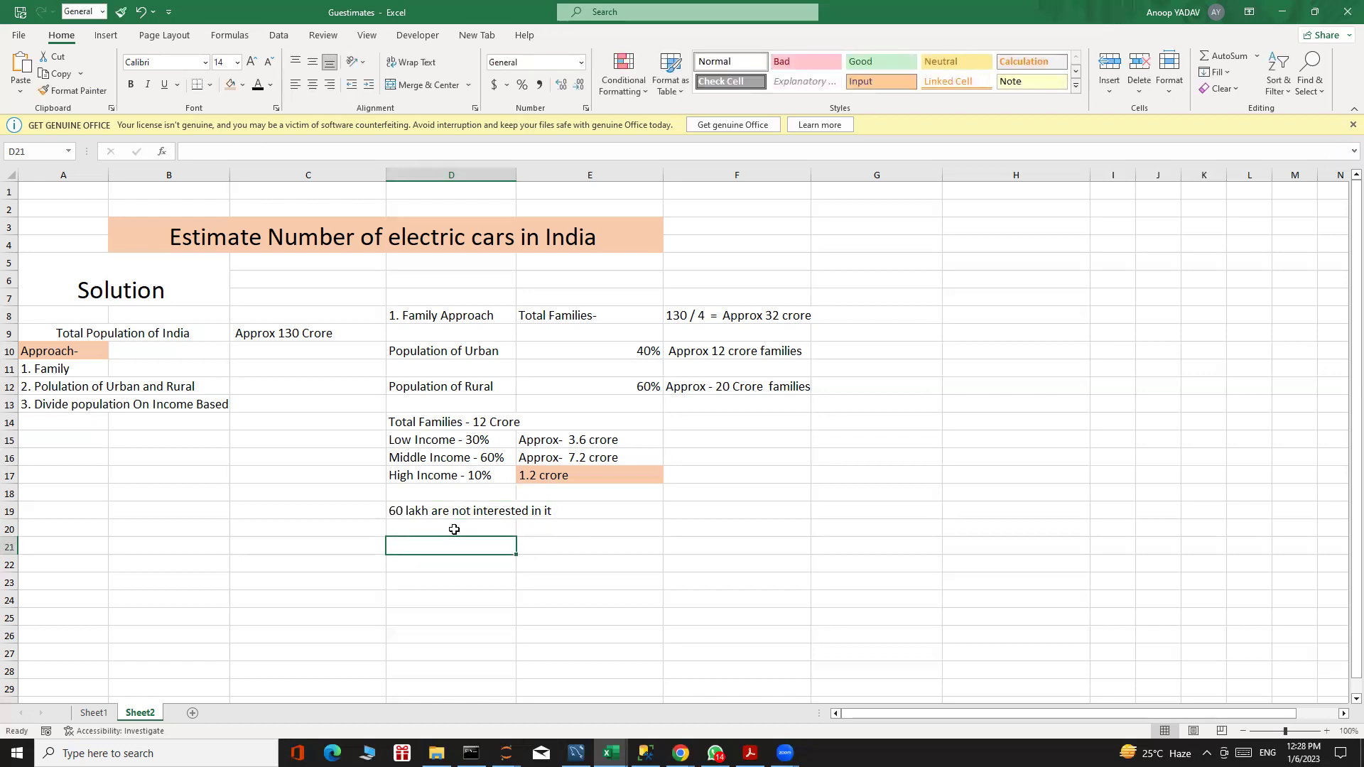
- Enter the assumption "left 60 lakh want to buy a car" in cell D20
{"action": "left_click", "coordinate": [454, 526]}
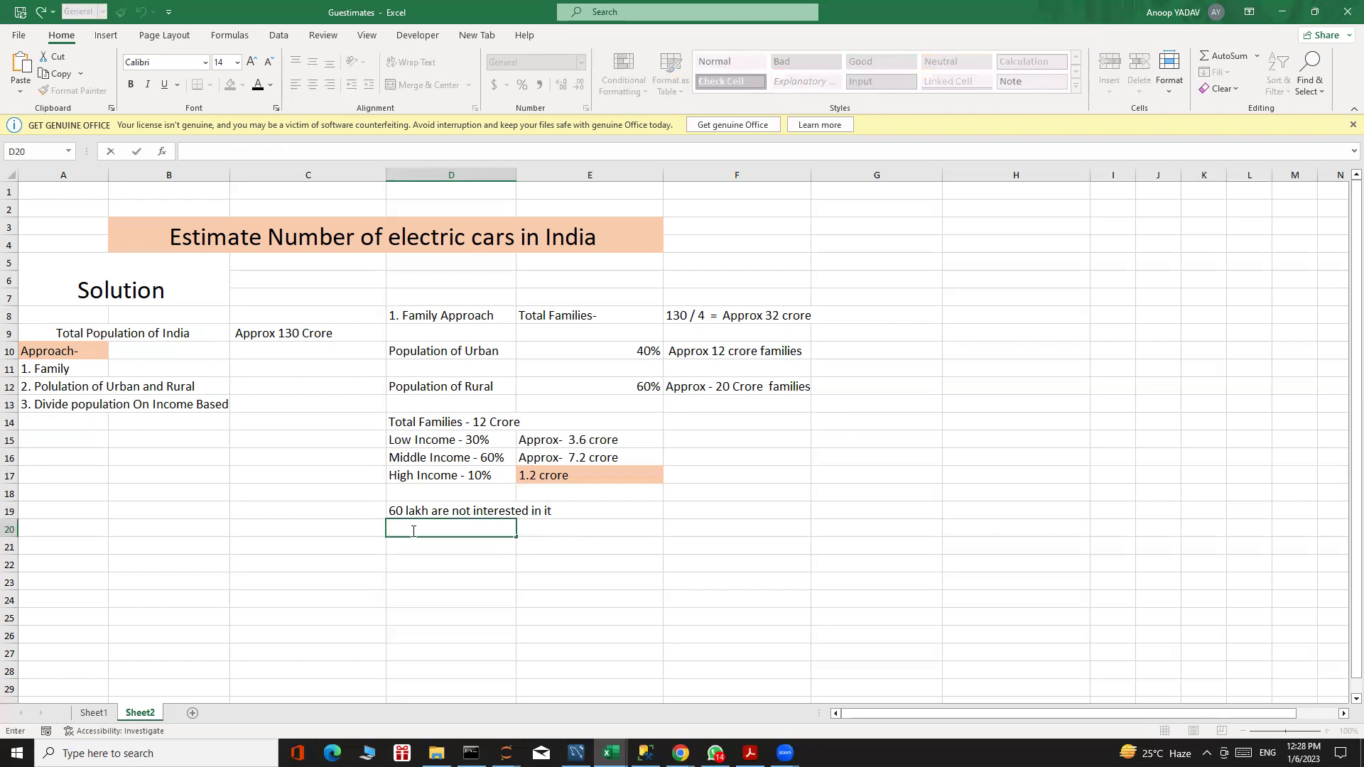
{"action": "type", "text": "left ^"}
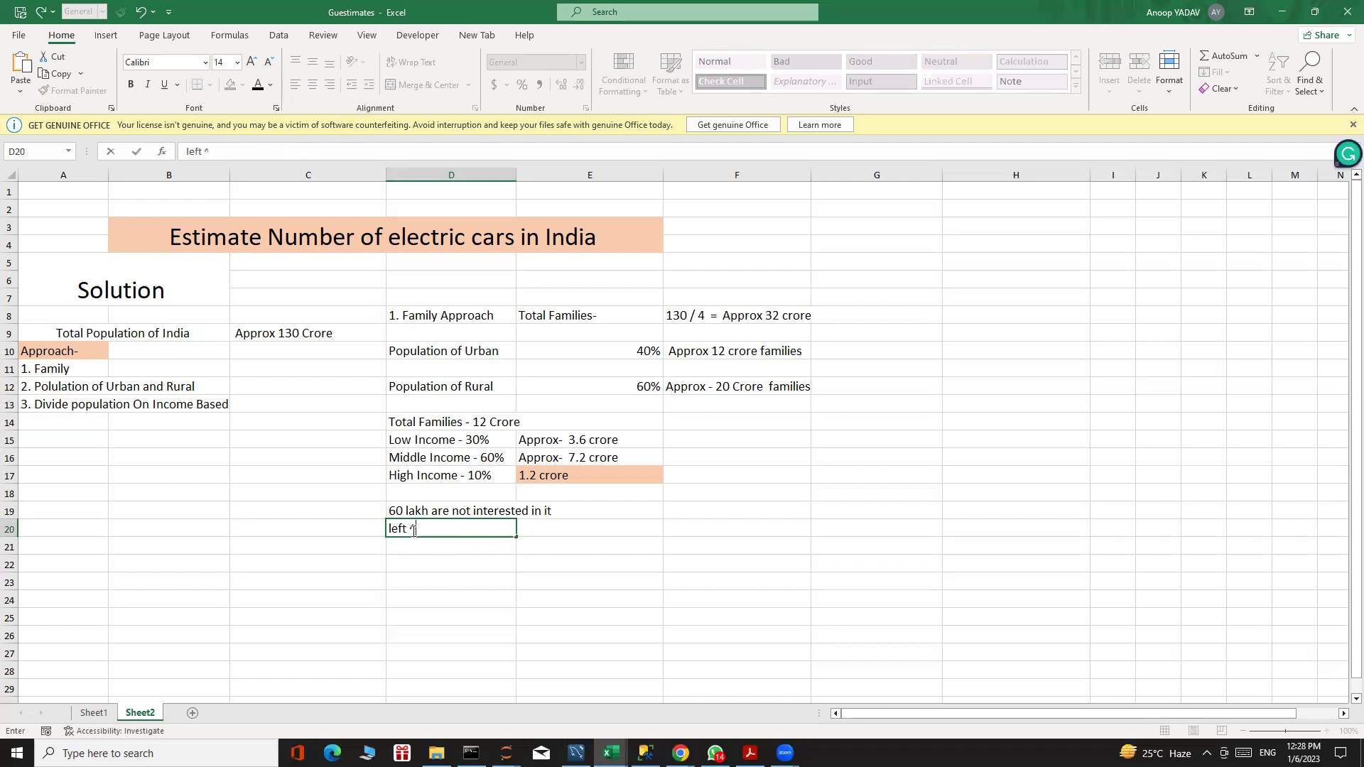
{"action": "key", "text": "BackSpace"}
{"action": "type", "text": "60 lakh want to bu"}
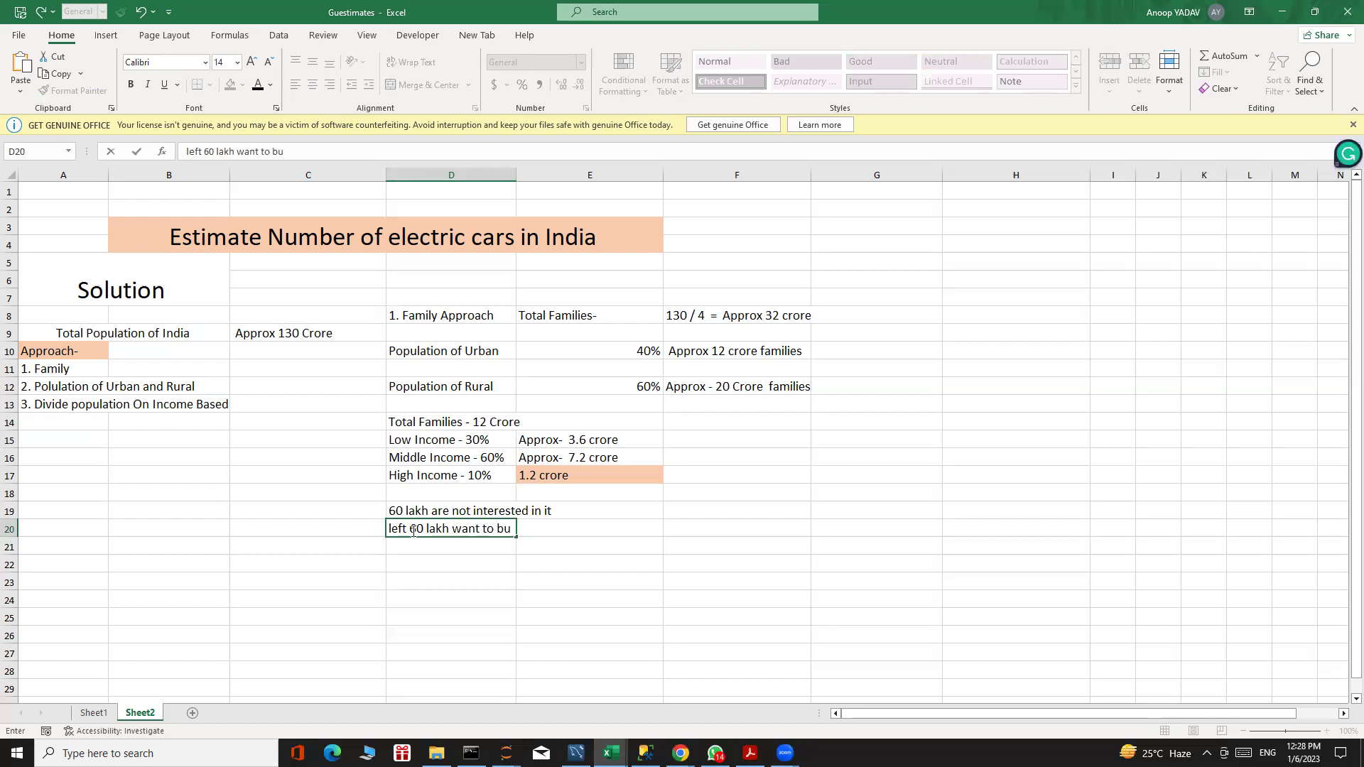
{"action": "type", "text": "y a car"}
{"action": "key", "text": "Return"}
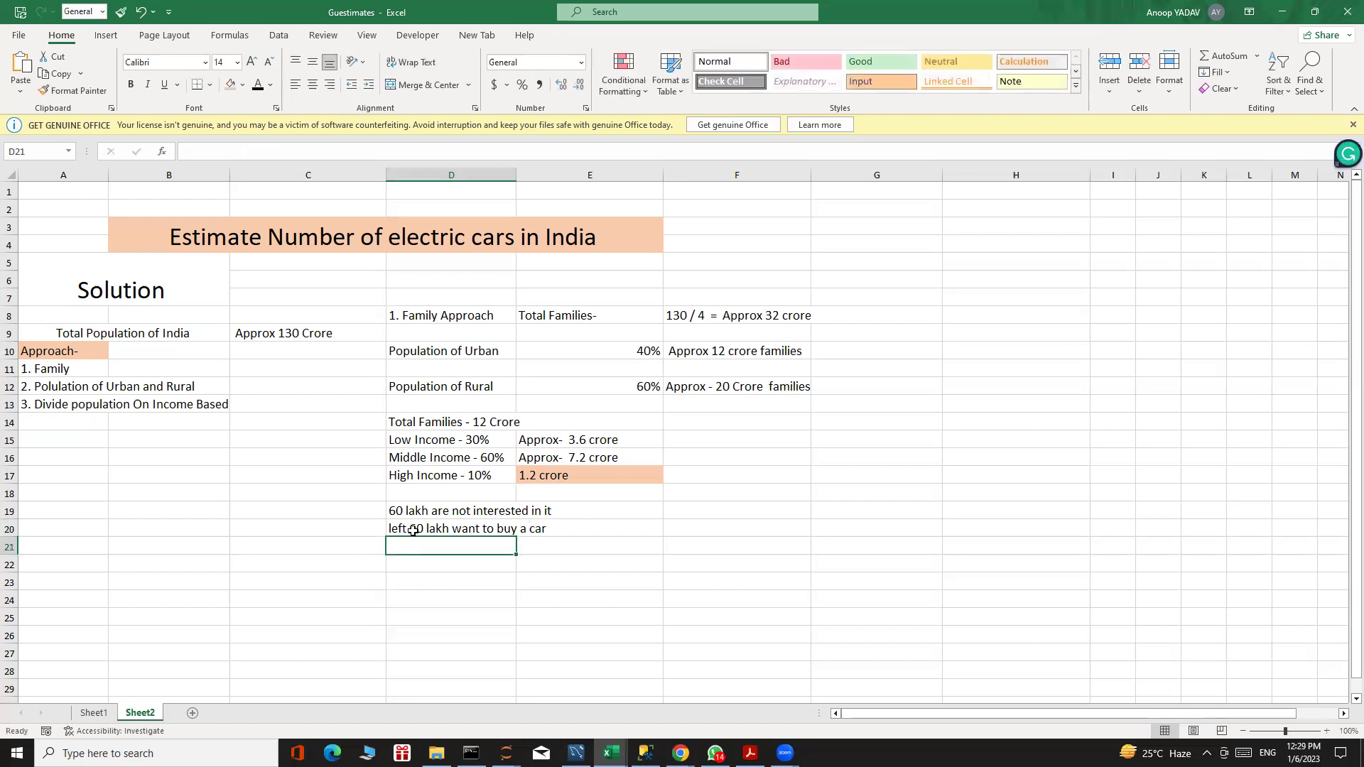
- Enter "Total cars - 60,000" in cell F20 on the row of families who want to buy a car
{"action": "left_click", "coordinate": [586, 547]}
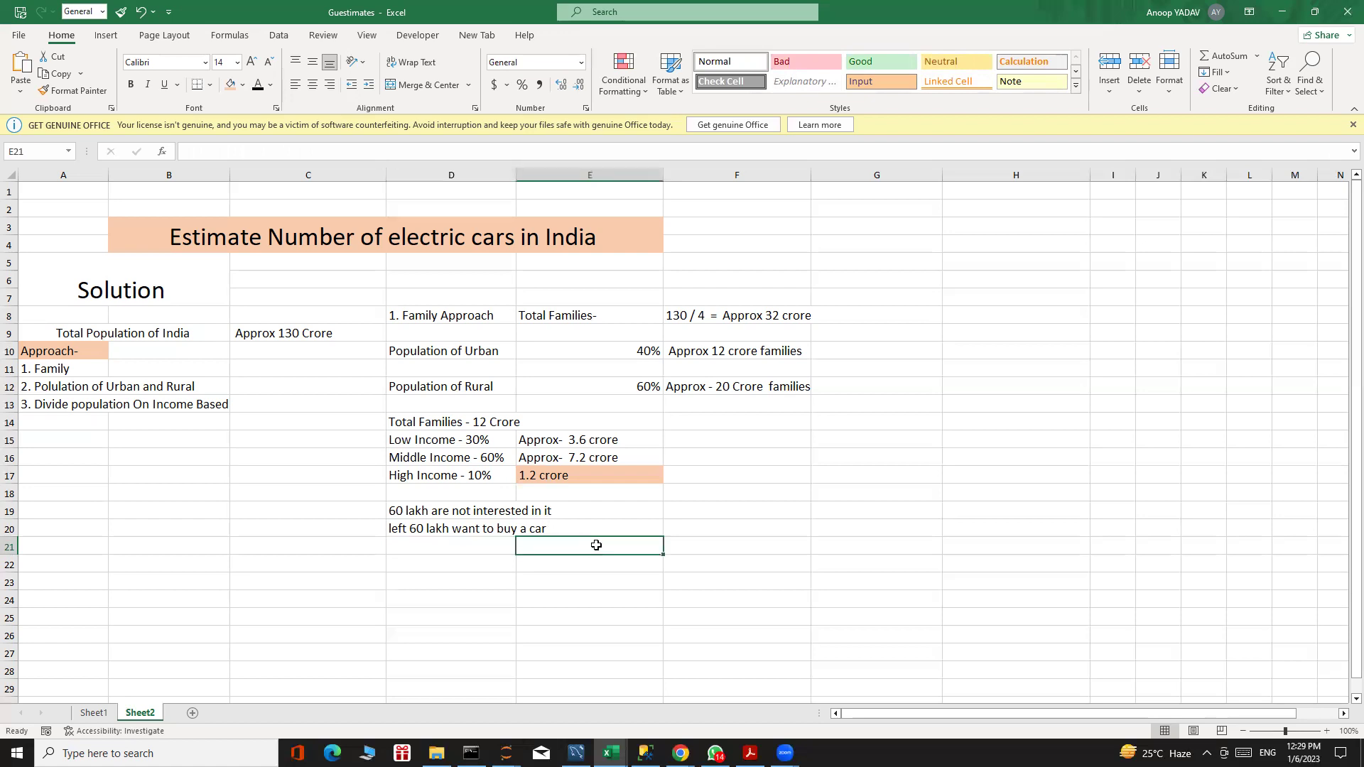
{"action": "double_click", "coordinate": [462, 529]}
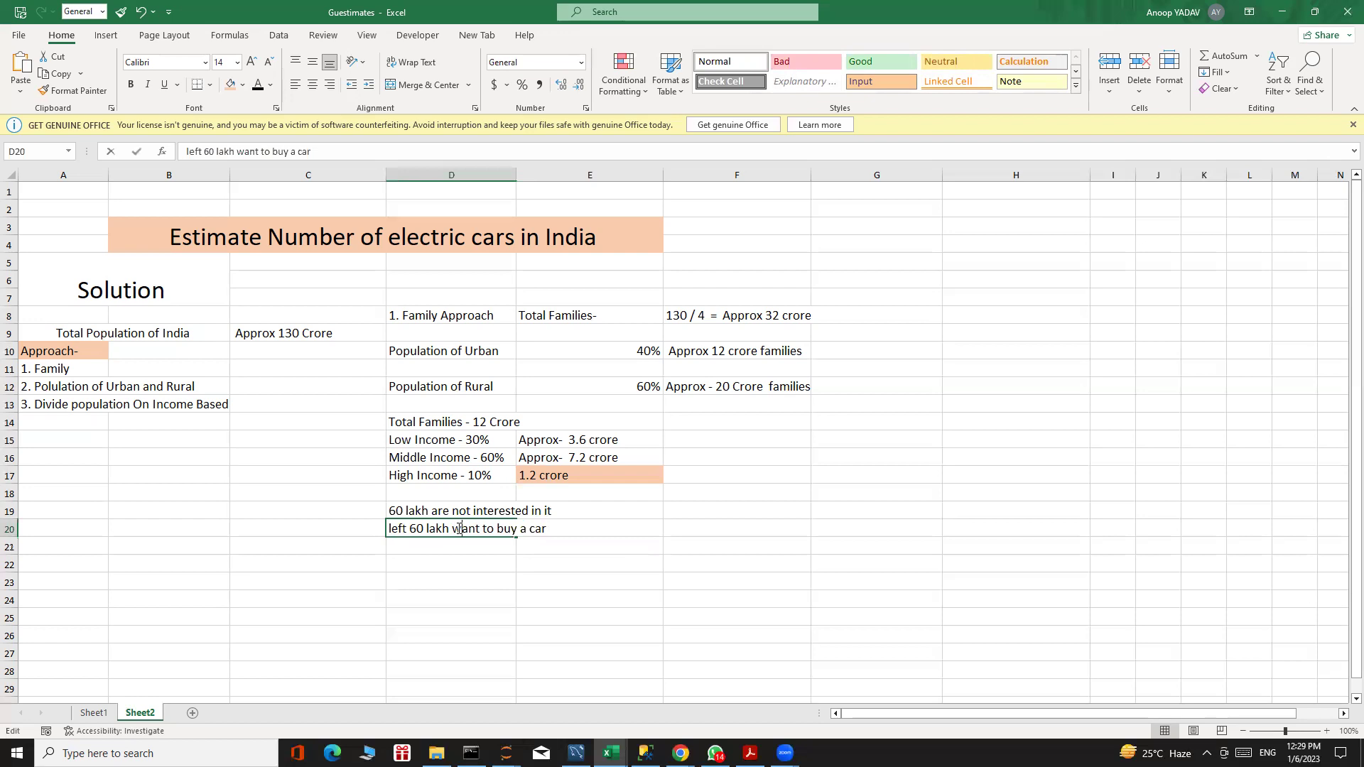
{"action": "left_click", "coordinate": [681, 533]}
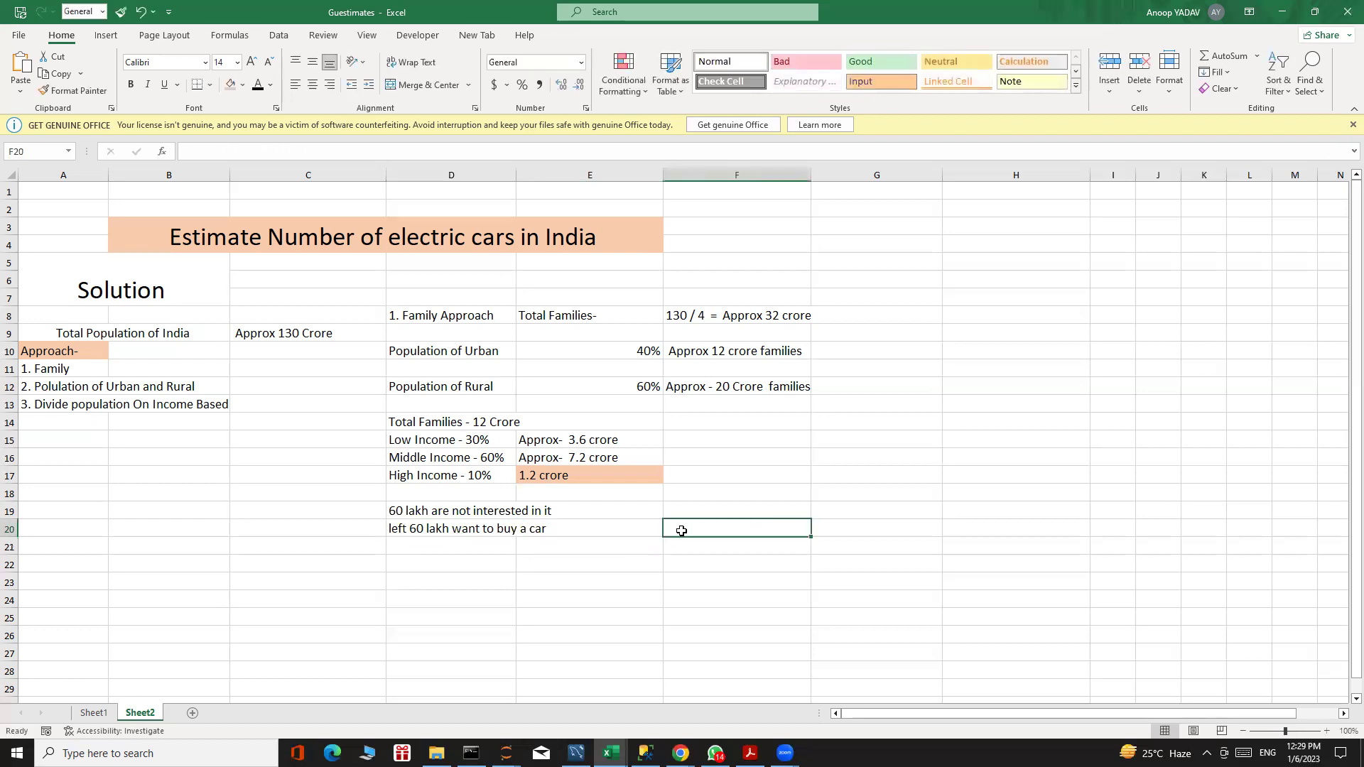
{"action": "type", "text": "Tota"}
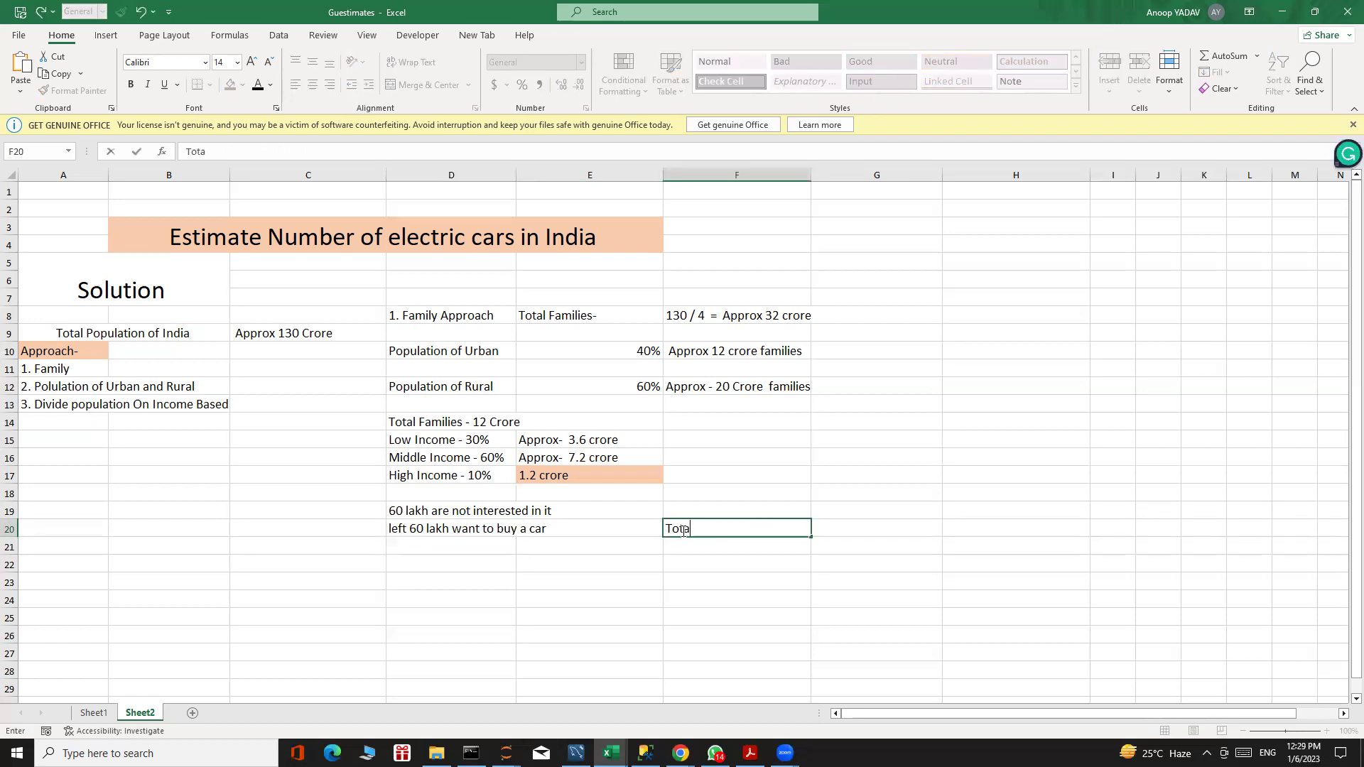
{"action": "type", "text": "l cars -"}
{"action": "type", "text": "60,000"}
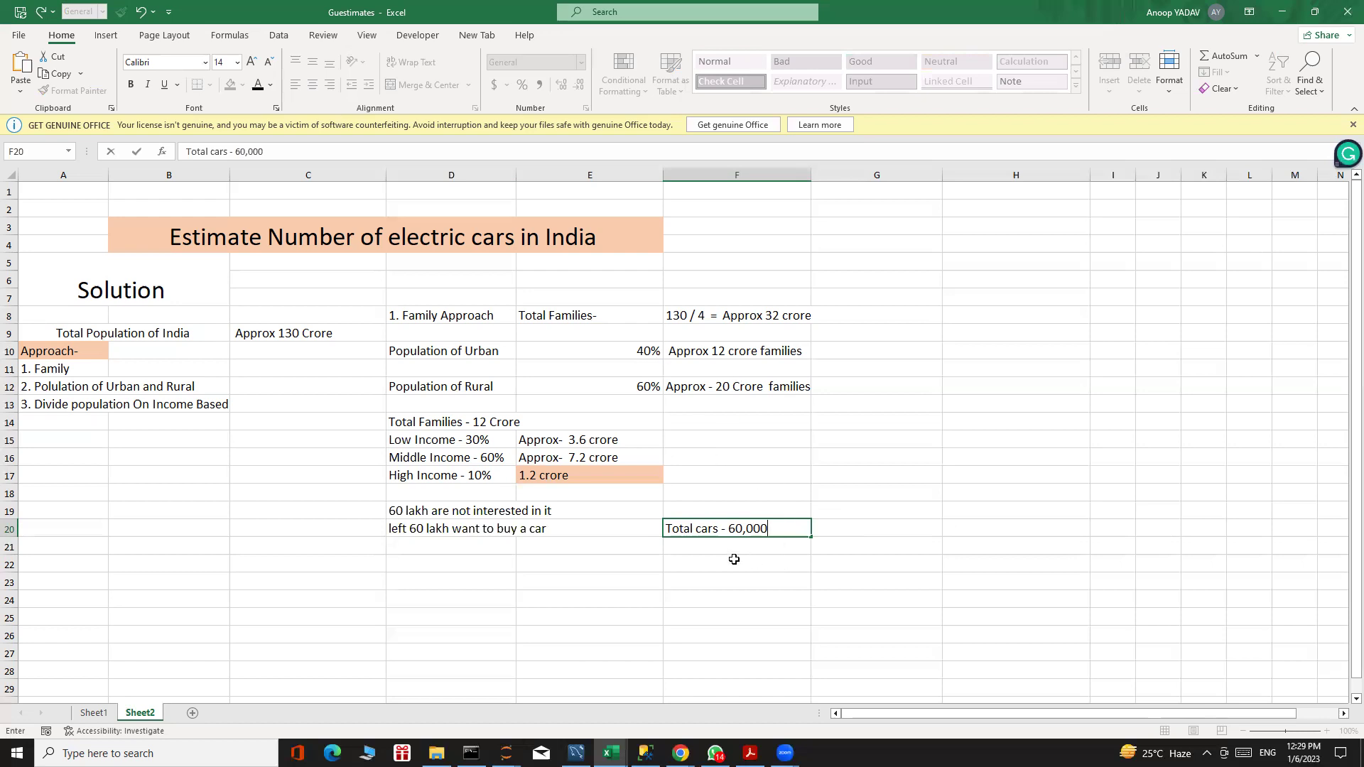
{"action": "left_click", "coordinate": [787, 528]}
{"action": "left_click", "coordinate": [876, 597]}
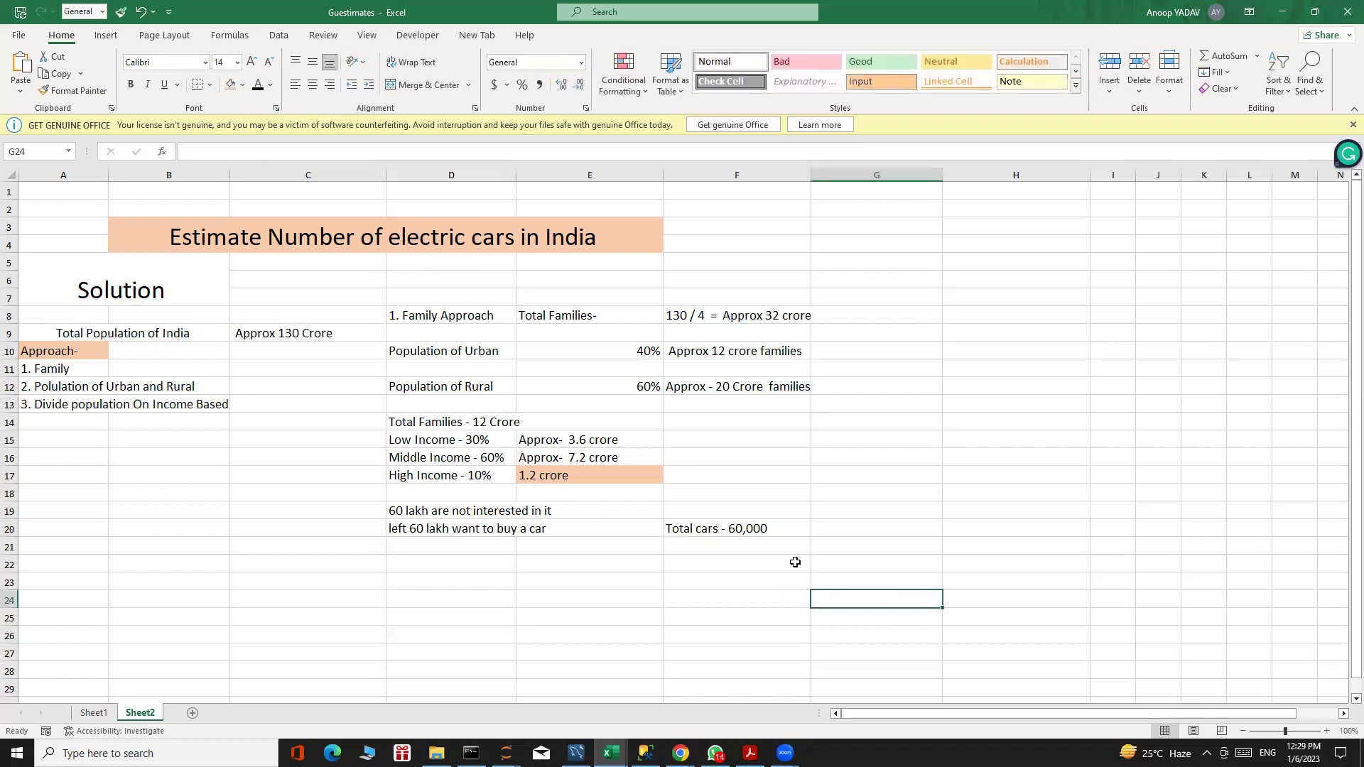
- Highlight the total cars result in cell F20 with the light orange fill
{"action": "left_click", "coordinate": [781, 529]}
{"action": "left_click", "coordinate": [243, 85]}
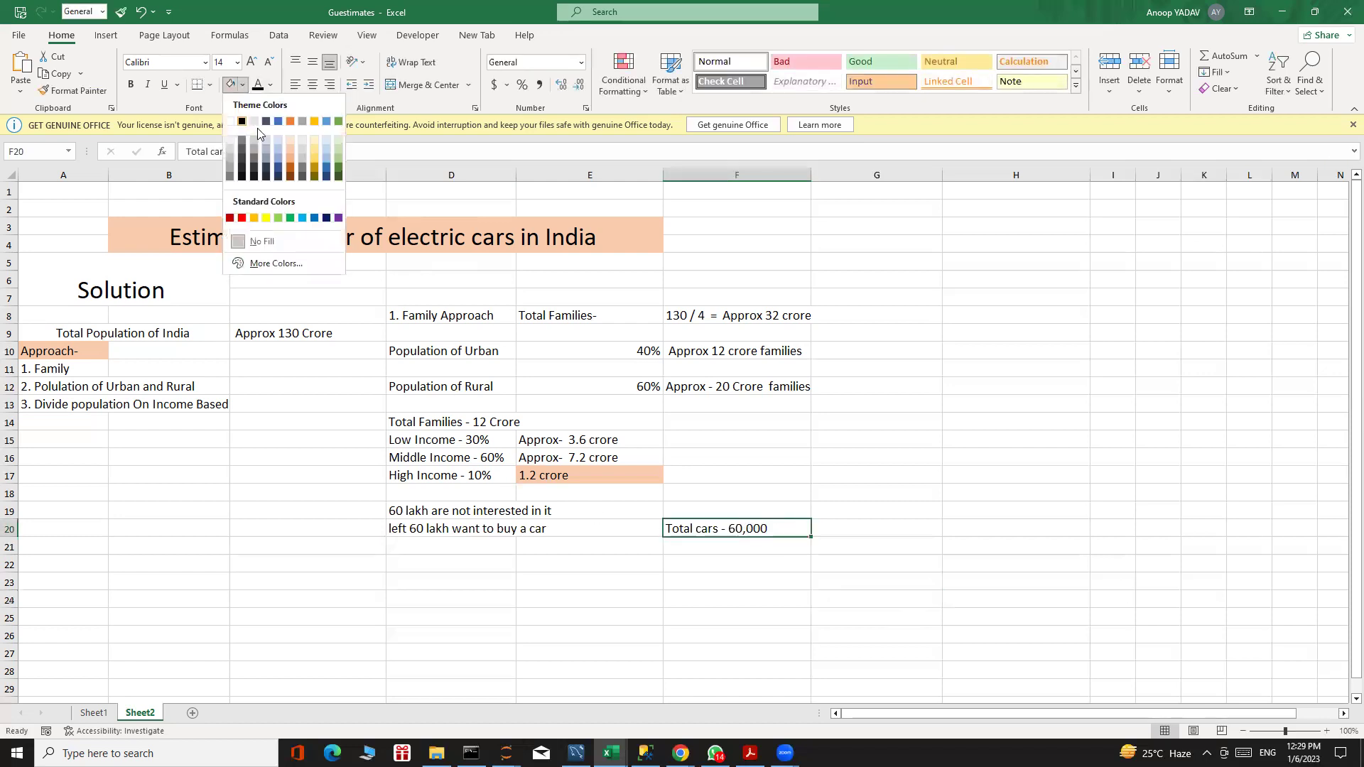
{"action": "left_click", "coordinate": [291, 151]}
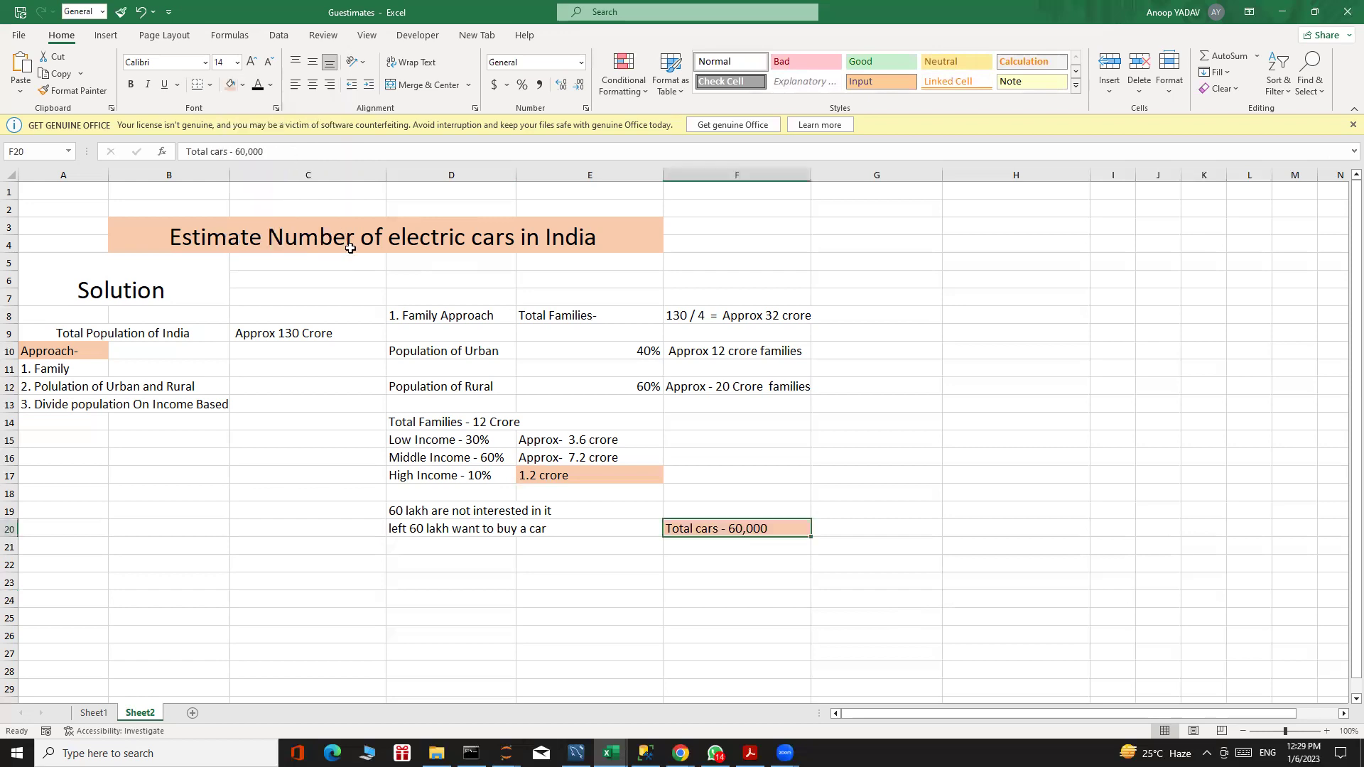
{"action": "left_click", "coordinate": [932, 511]}
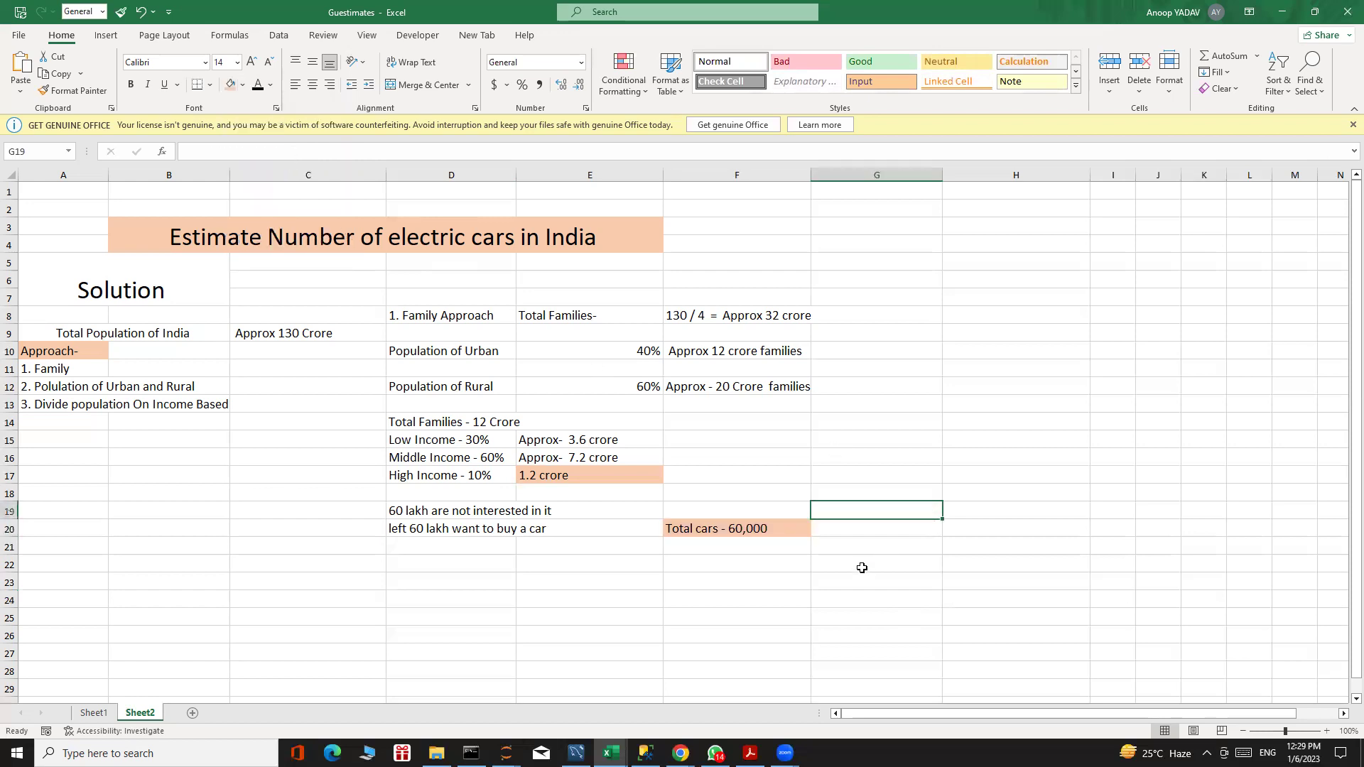